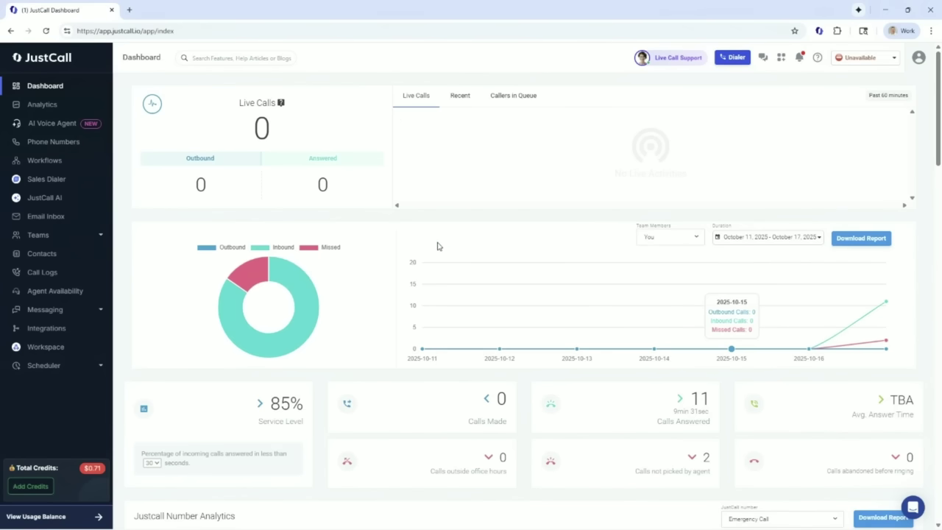
Review the dashboard's call, number, team member and voicemail analytics, and open the Analytics page
scroll(439, 243, "down", 1)
scroll(439, 236, "down", 1)
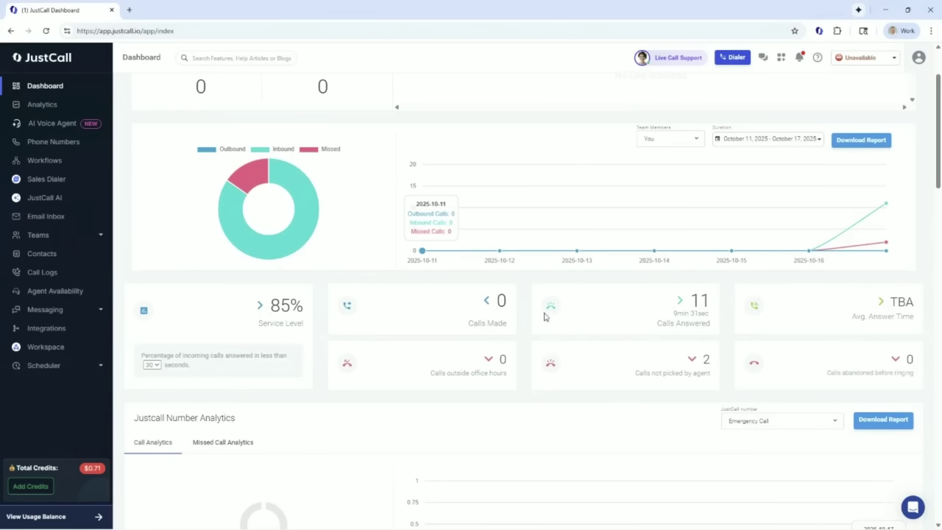
scroll(576, 325, "down", 2)
scroll(448, 311, "down", 4)
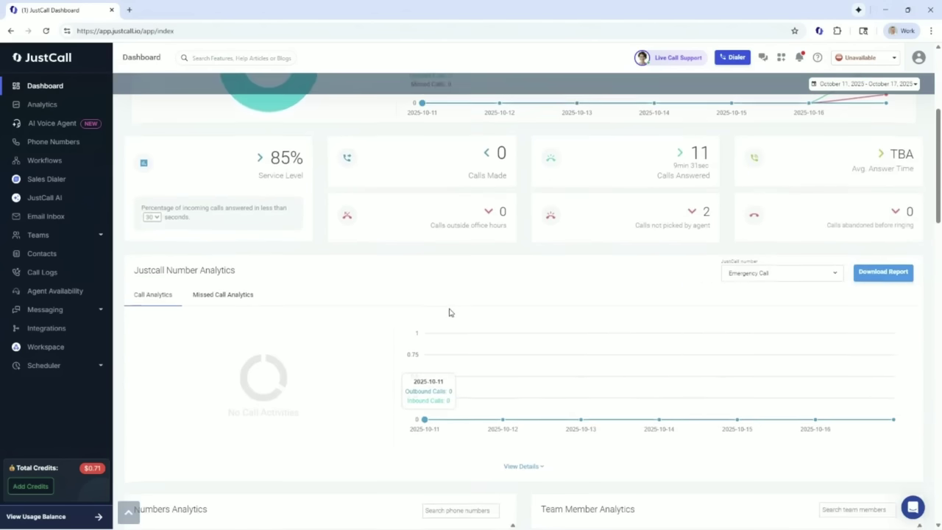
scroll(449, 313, "down", 6)
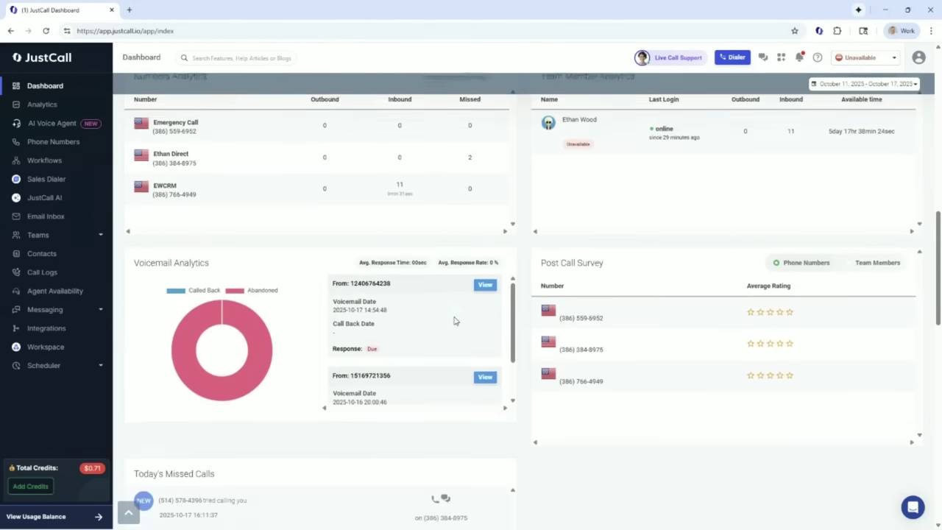
scroll(452, 319, "up", 8)
left_click(52, 108)
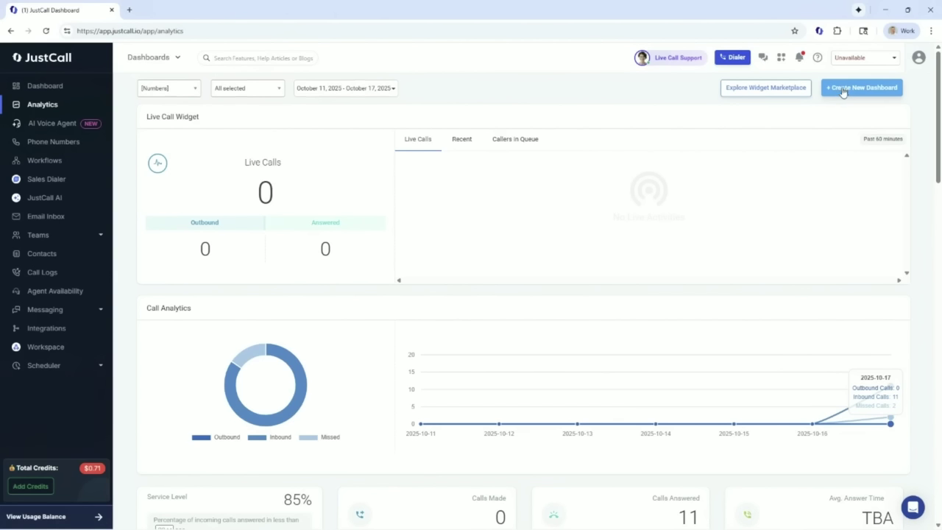
Open the AI Voice Agent page, browse the agent creation templates for all industries, and close them without choosing one
left_click(61, 123)
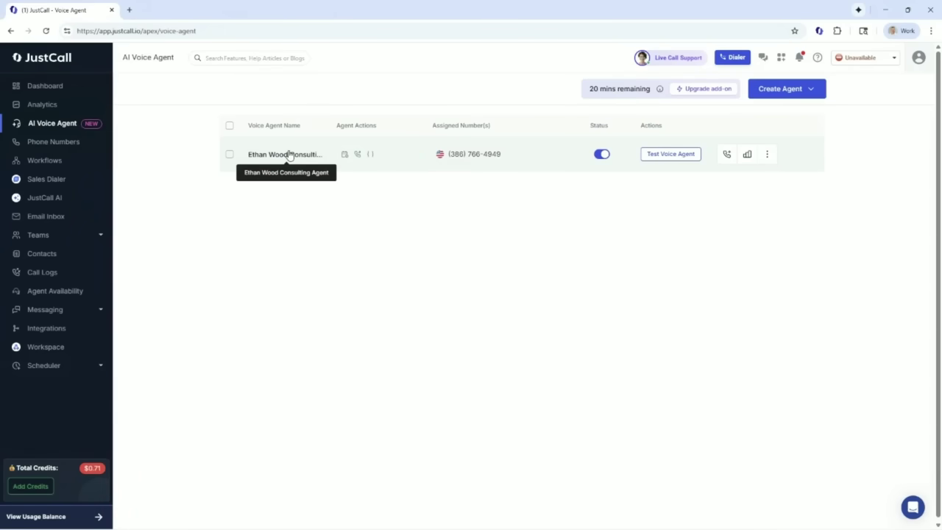
left_click(801, 92)
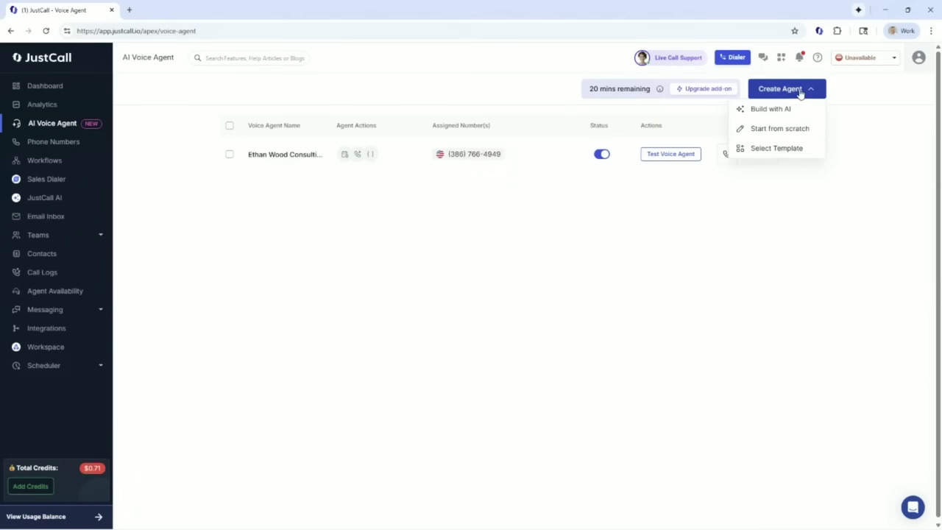
left_click(783, 153)
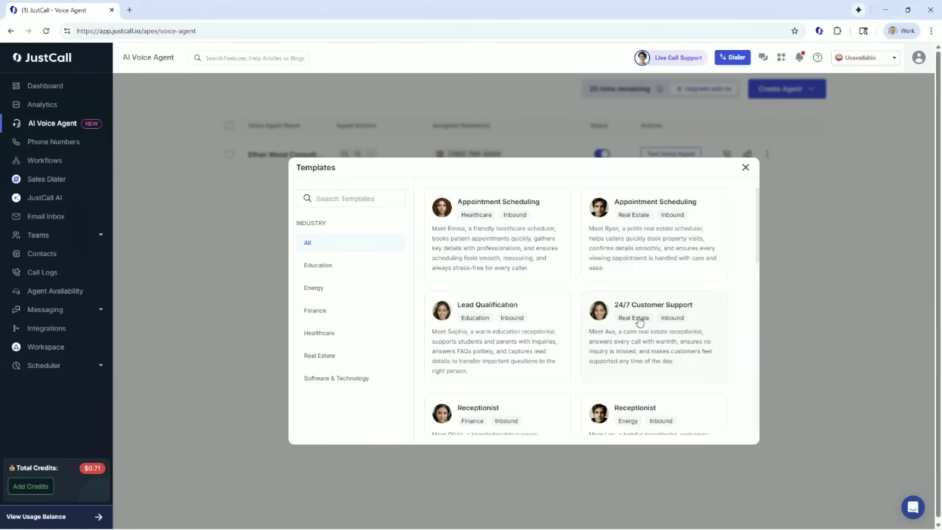
scroll(514, 318, "down", 3)
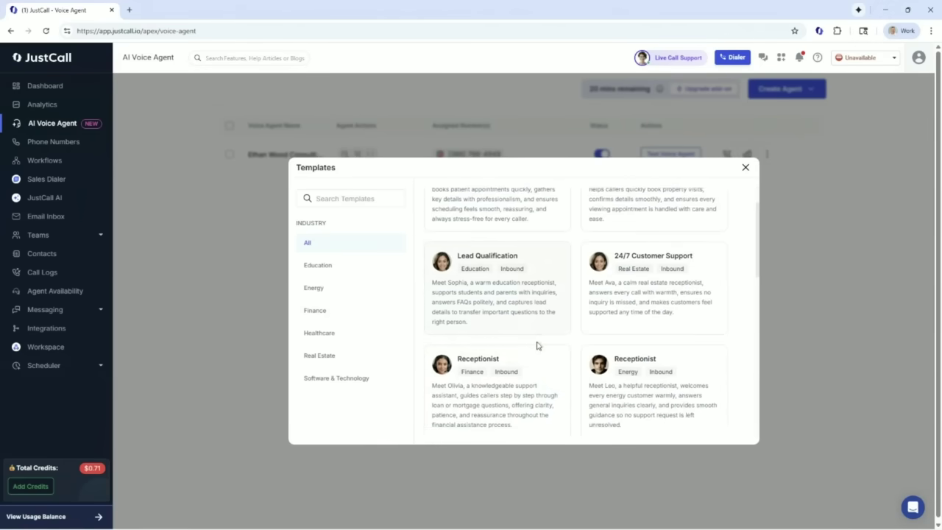
scroll(599, 343, "down", 8)
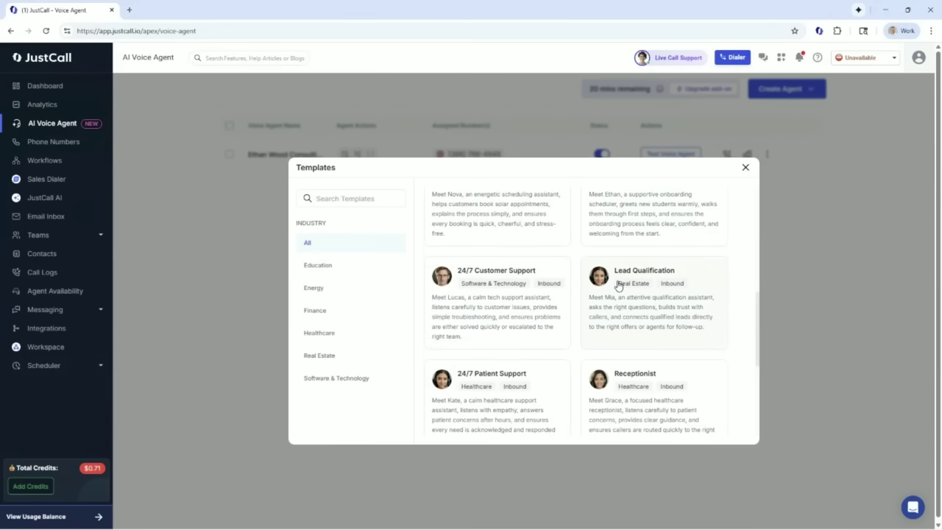
scroll(619, 286, "down", 1)
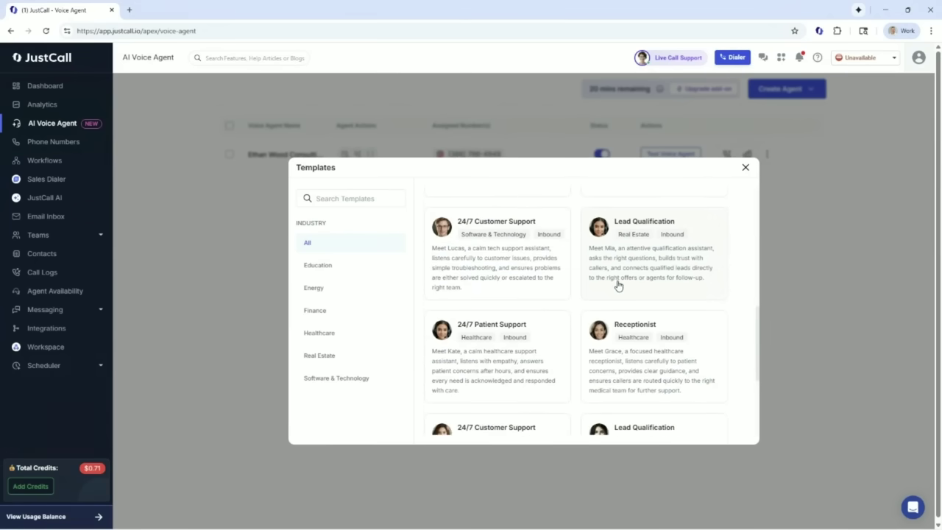
left_click(745, 169)
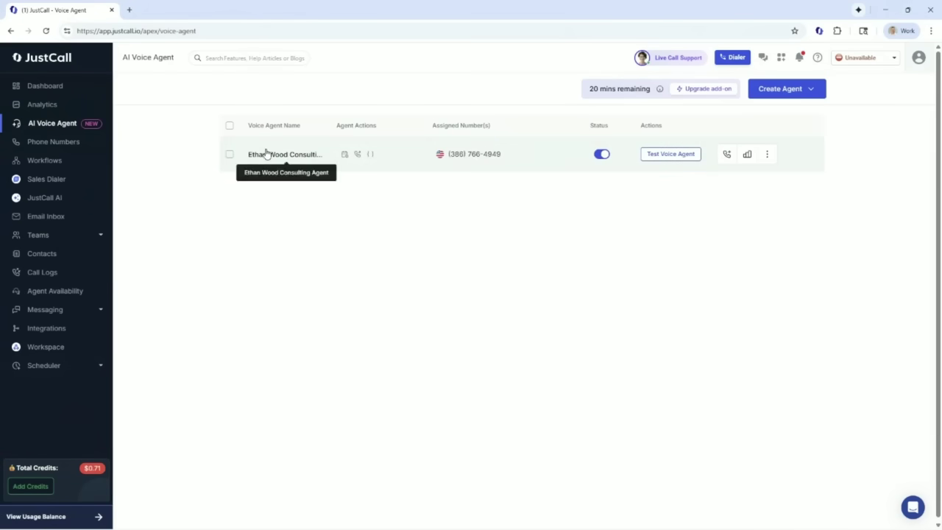
View the list of phone numbers, and read the Voice Agent, IVR and Advanced Routing descriptions under Workflows
left_click(70, 143)
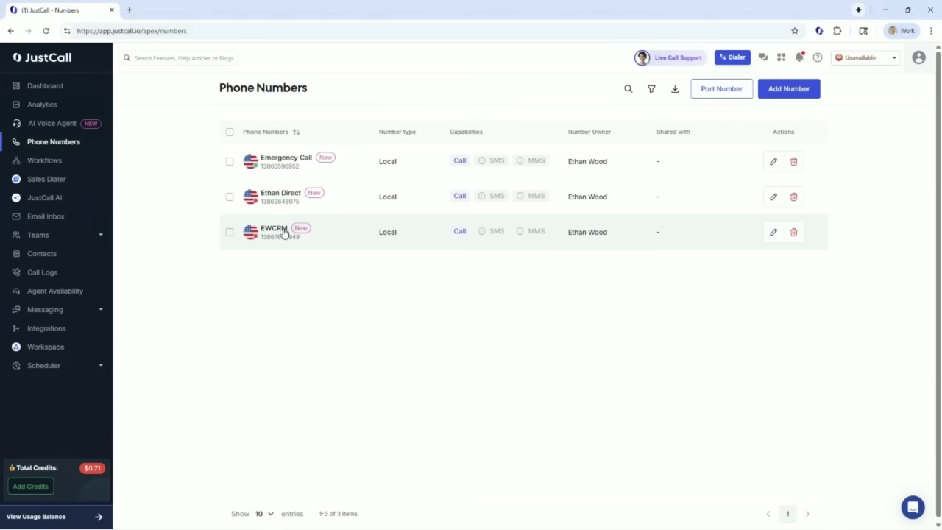
left_click(57, 163)
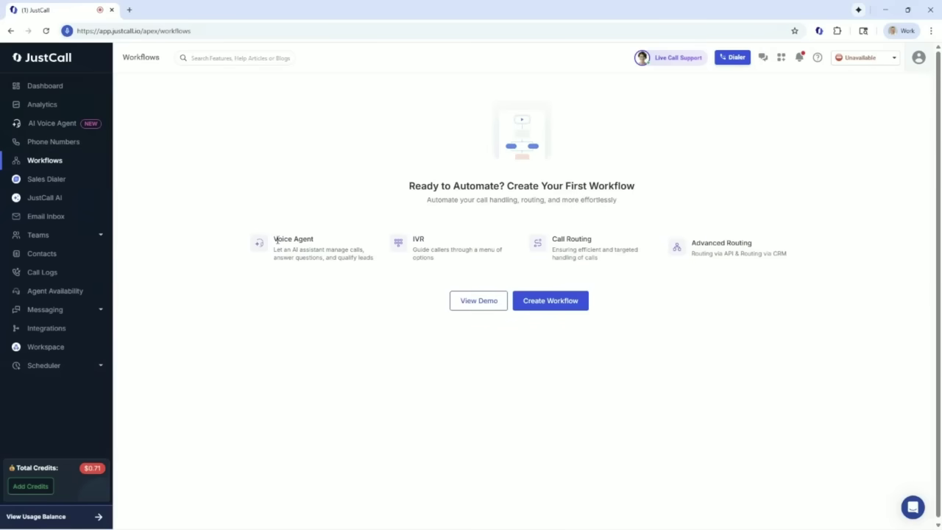
double_click(414, 245)
left_click(447, 244)
left_click_drag(762, 249, 693, 241)
left_click(788, 256)
left_click_drag(789, 256, 774, 255)
left_click_drag(325, 251, 273, 236)
left_click_drag(447, 250, 412, 236)
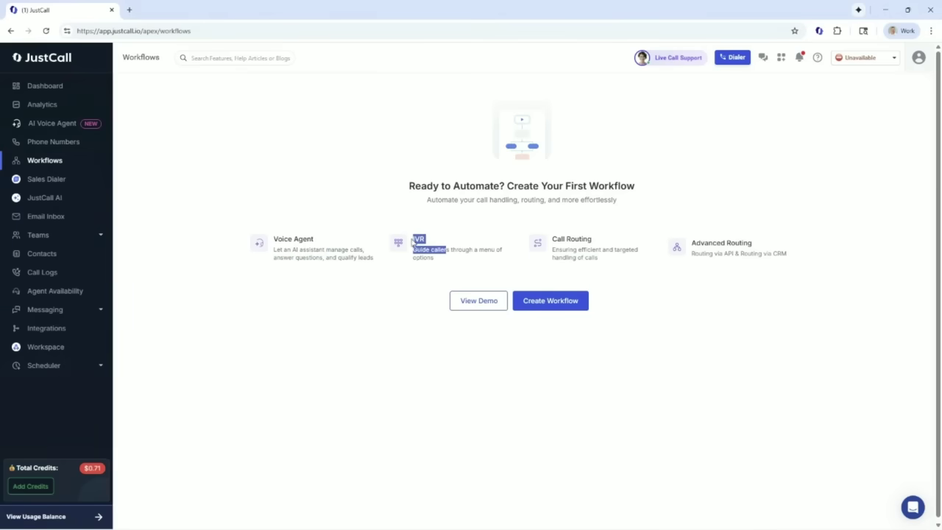
Look at the Sales Dialer's getting-started page, dismissing its microphone request, and close it
left_click(62, 181)
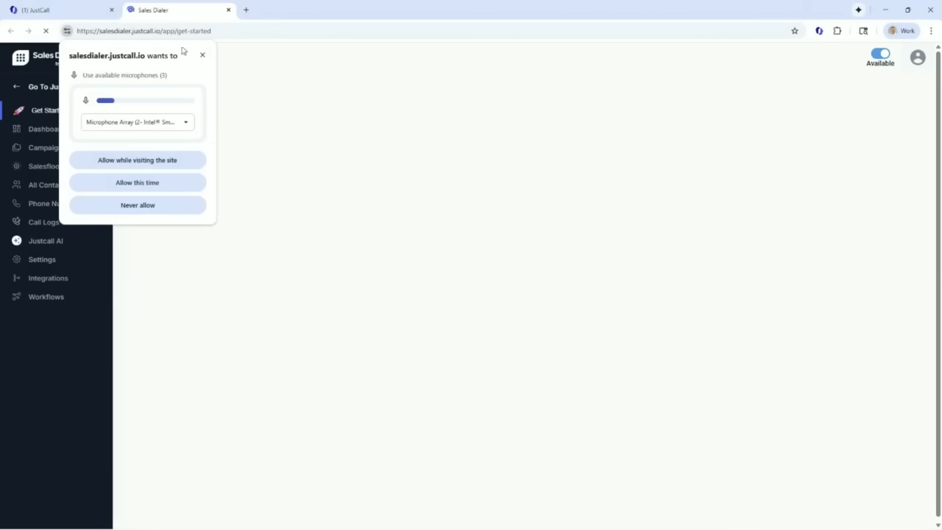
left_click(202, 56)
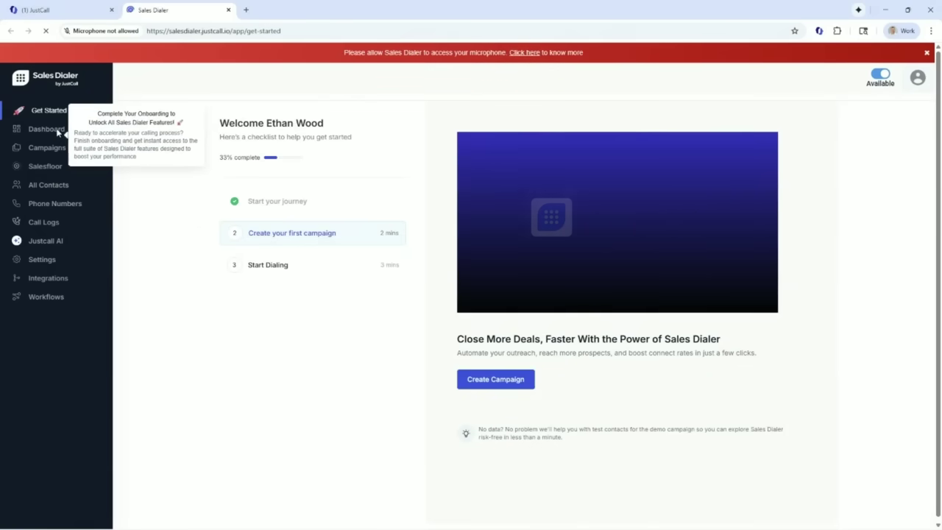
left_click(228, 10)
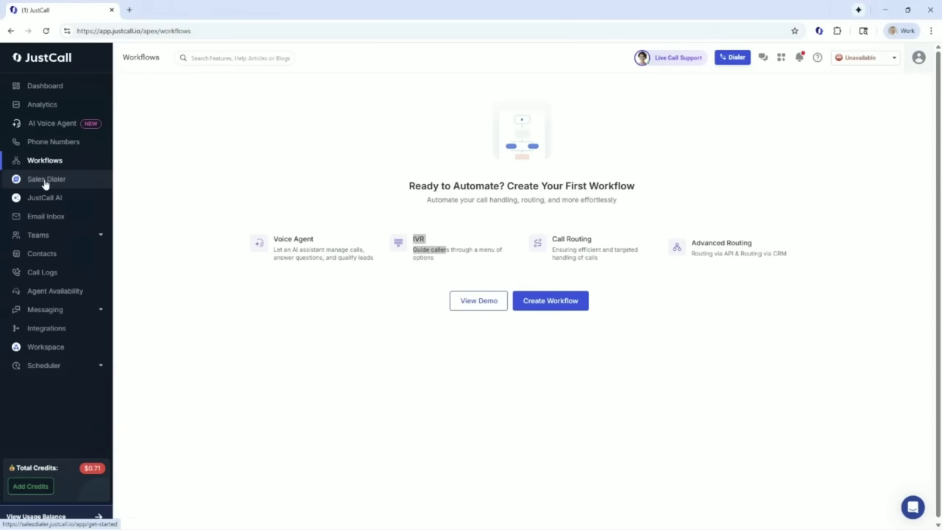
Examine the analyzed calls and their topics on the JustCall AI dashboard, and return to JustCall
left_click(49, 200)
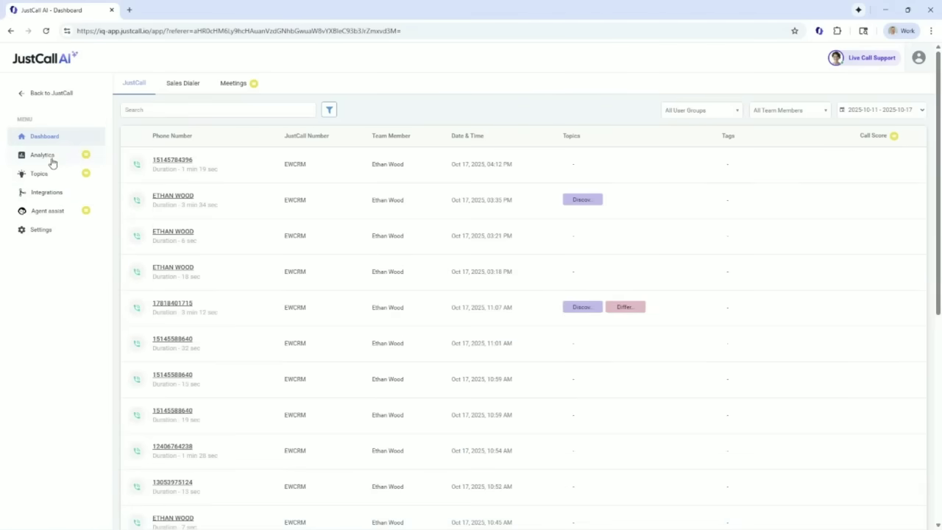
scroll(248, 208, "down", 3)
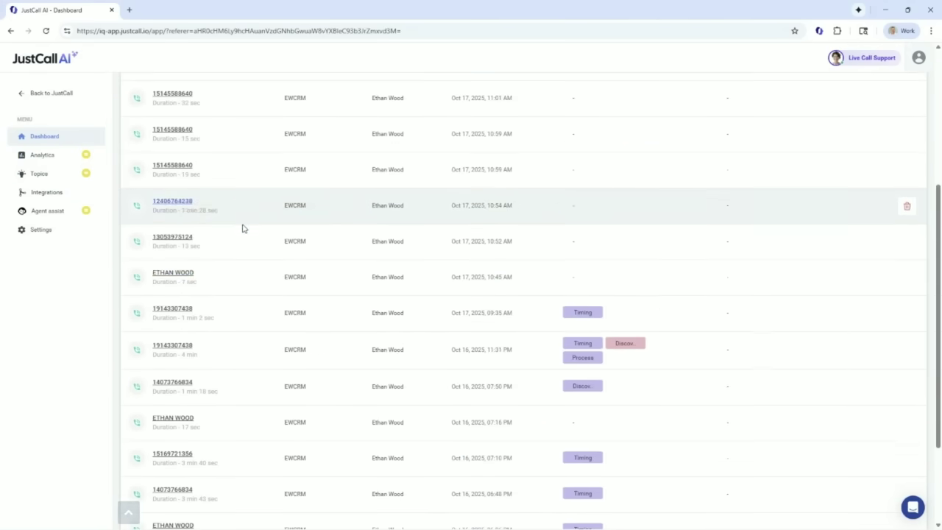
scroll(213, 307, "down", 2)
scroll(213, 306, "up", 2)
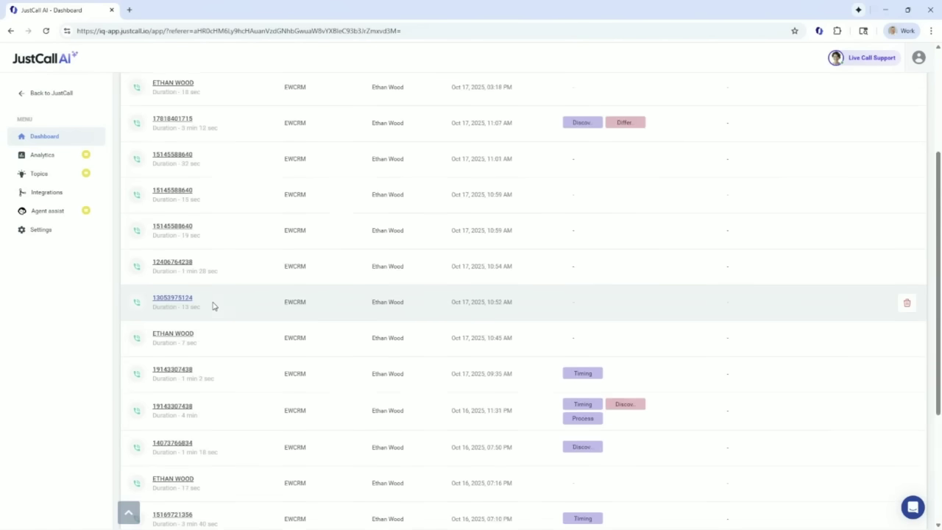
scroll(221, 310, "down", 3)
scroll(225, 318, "up", 2)
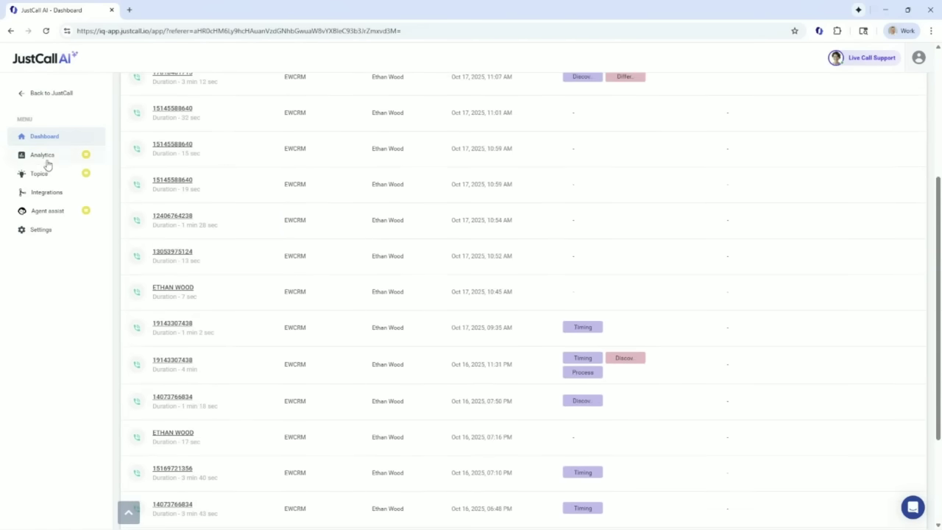
left_click(42, 97)
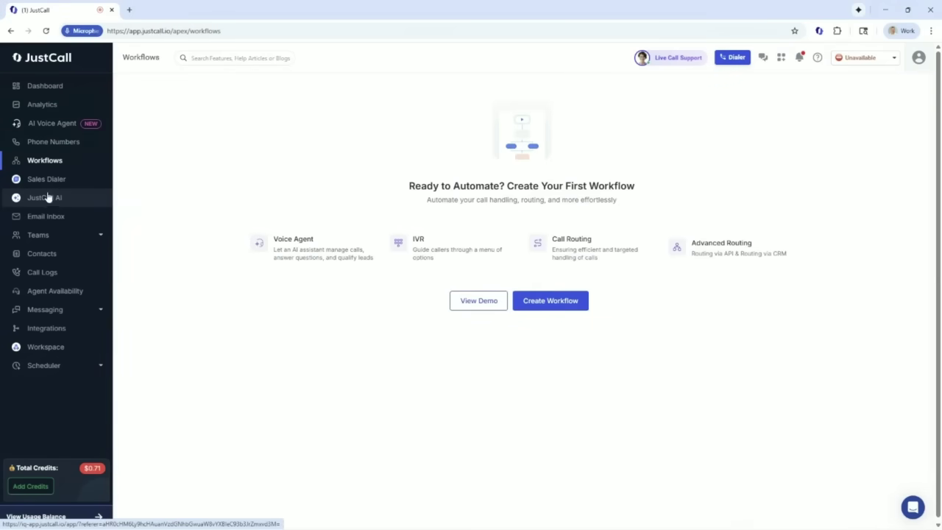
View the Email Inbox overview after revisiting the Dashboard, and expand the Teams section
left_click(51, 85)
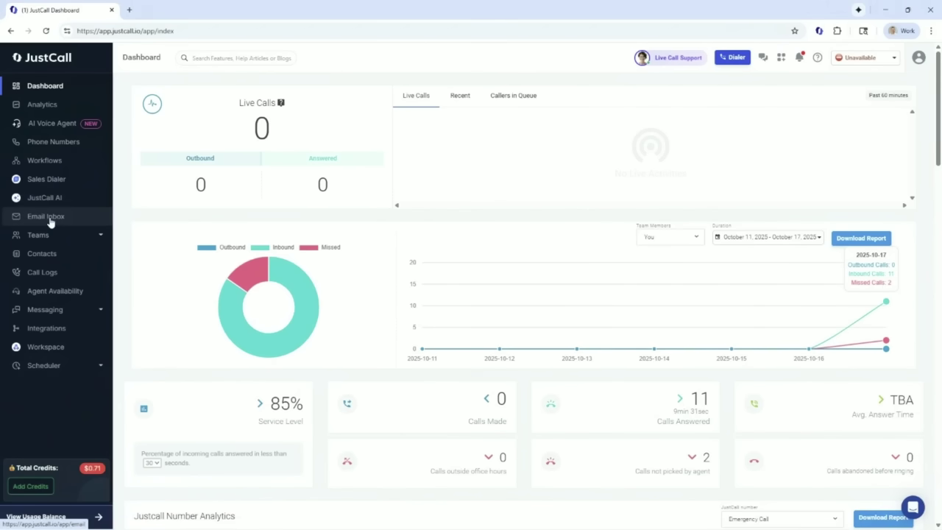
left_click(48, 218)
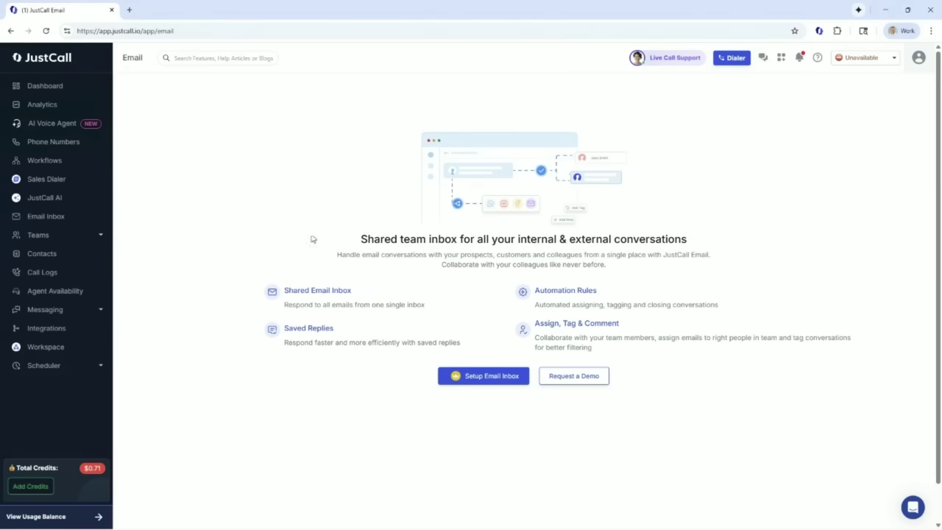
left_click(47, 240)
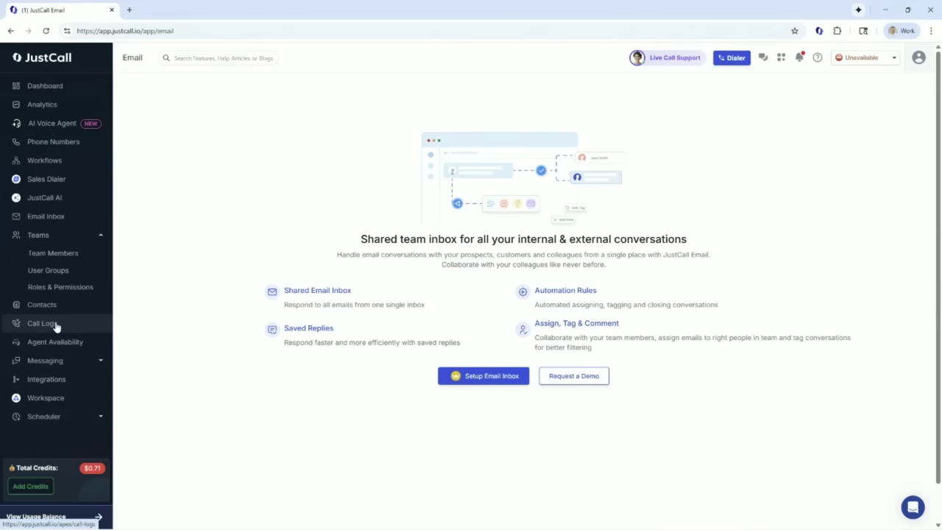
Open the Agent Availability page and show the choices for the agent's own availability status
left_click(56, 343)
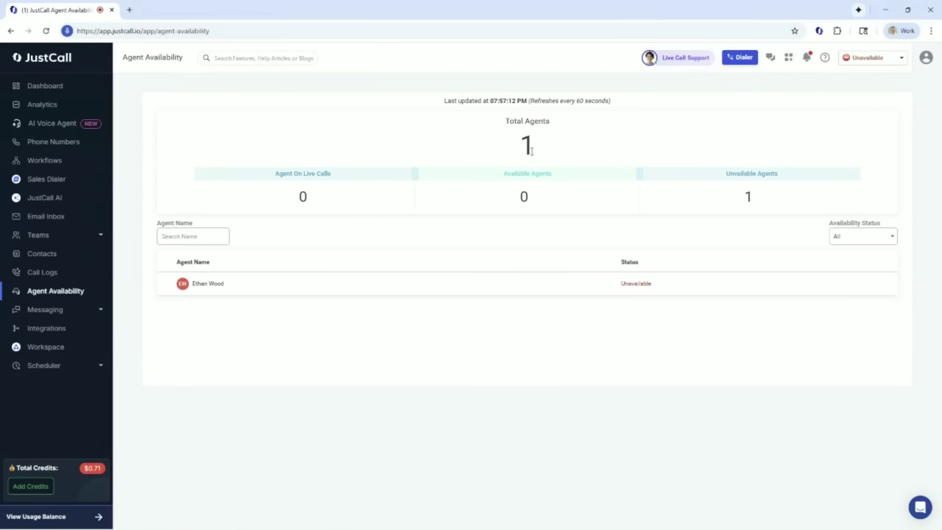
left_click(868, 65)
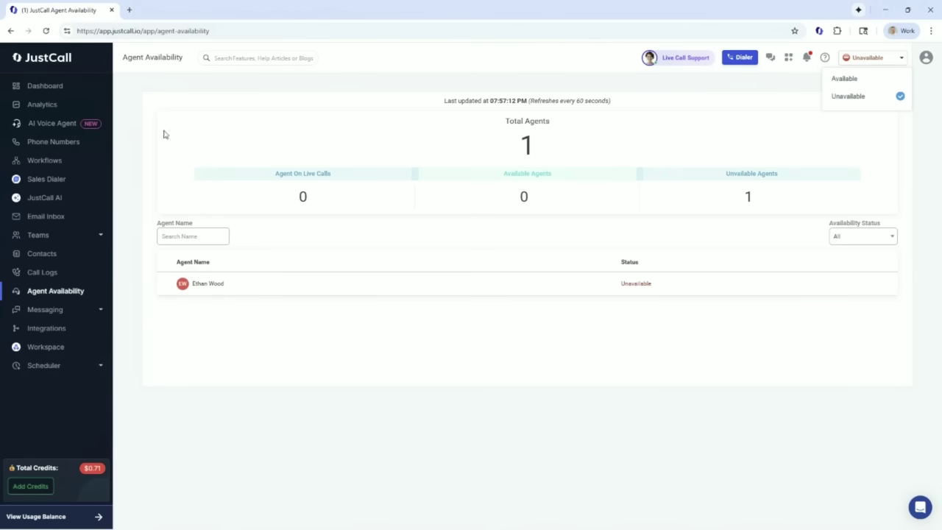
Revisit the Call Routing description under Workflows and return to Agent Availability
left_click(44, 160)
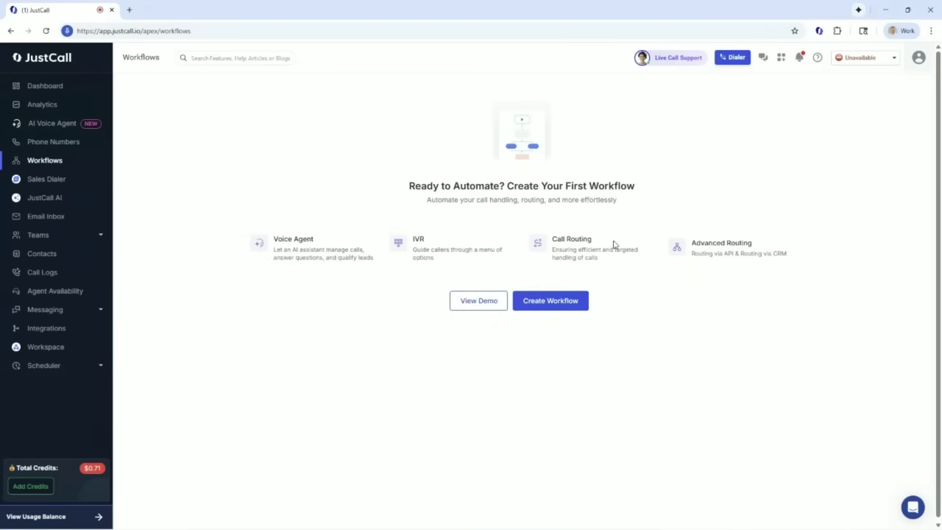
left_click_drag(614, 251, 531, 240)
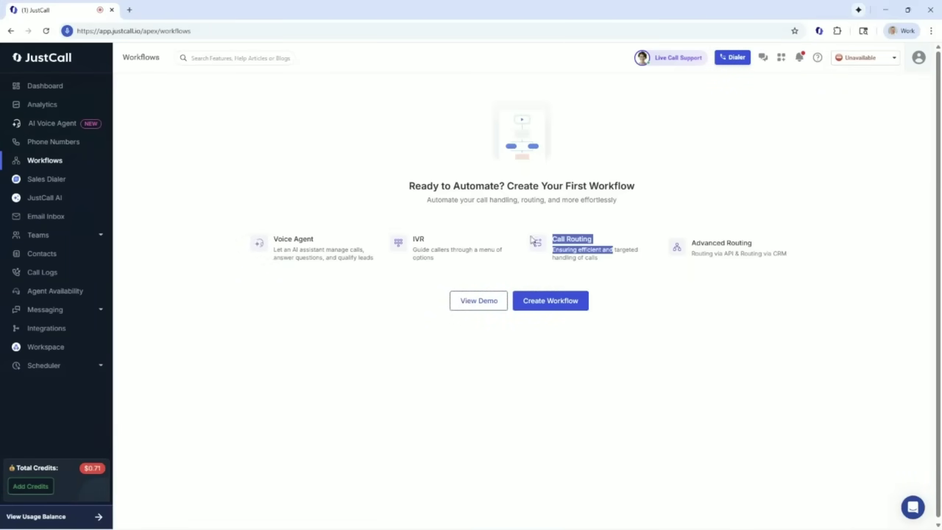
left_click(43, 294)
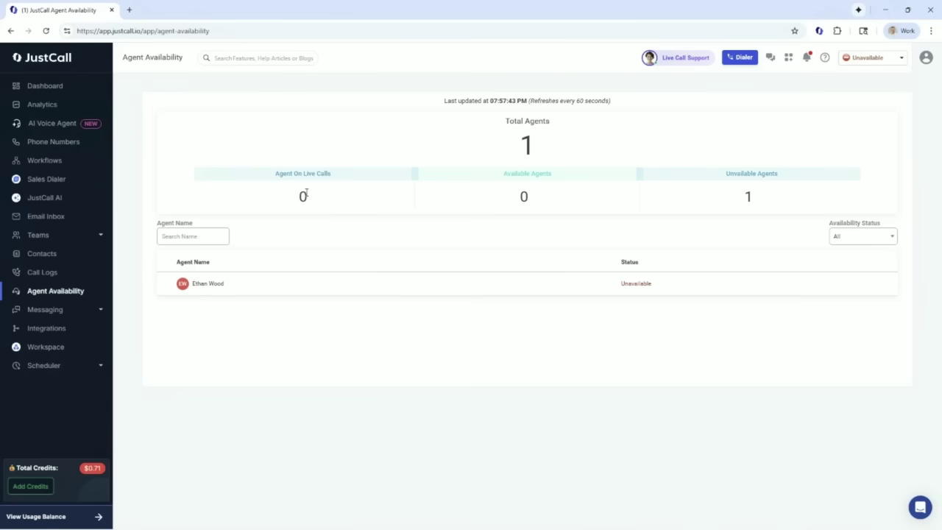
Inspect the Messaging section's features, and browse the available CRM and helpdesk integrations
left_click(51, 312)
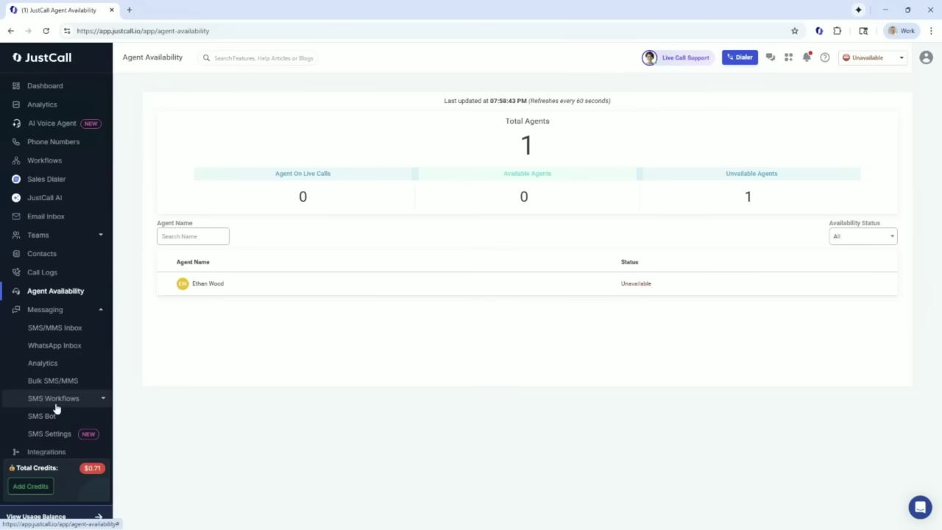
left_click(47, 315)
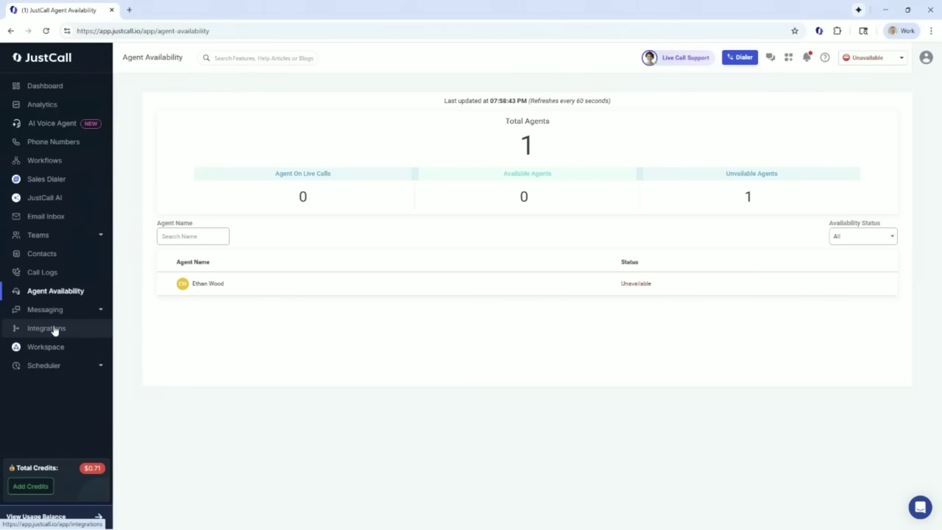
left_click(54, 331)
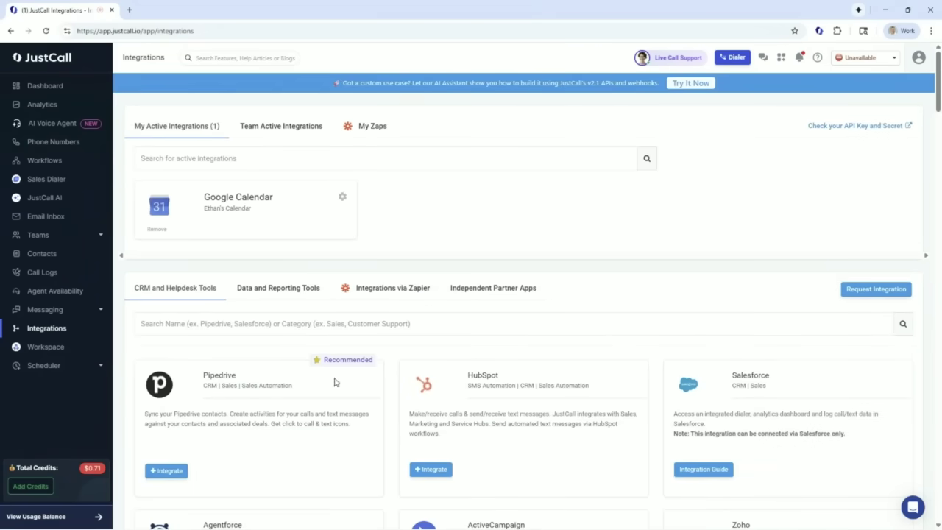
scroll(333, 377, "down", 3)
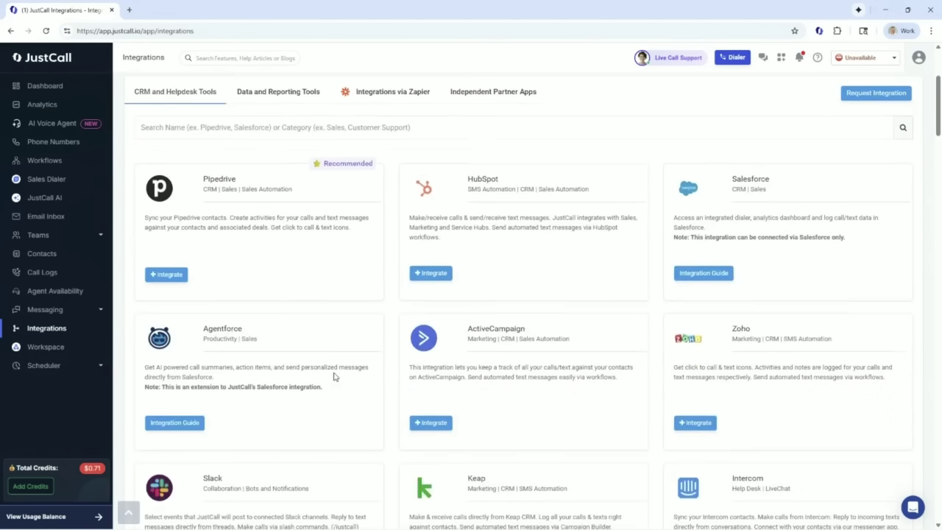
scroll(334, 377, "down", 2)
scroll(333, 377, "down", 3)
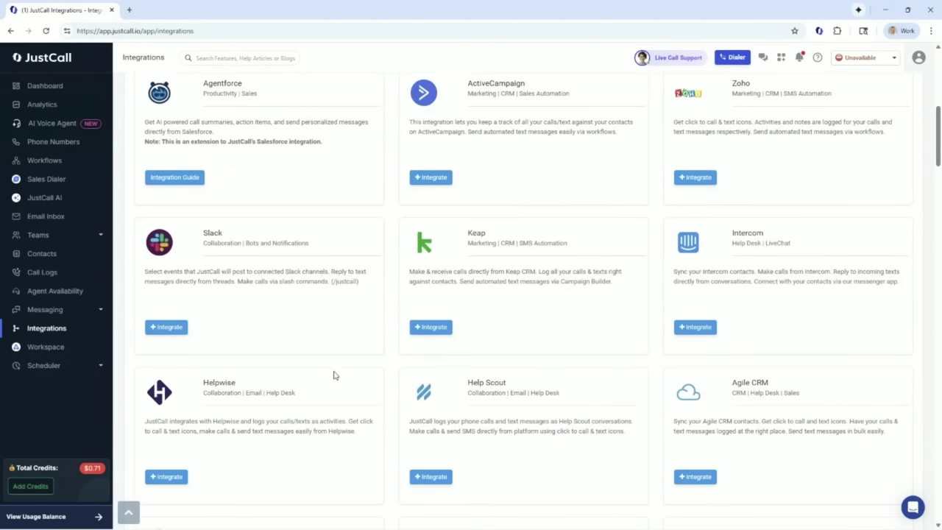
Highlight the Slack integration's name and category, and return to the start of the Integrations page
left_click_drag(204, 234, 258, 244)
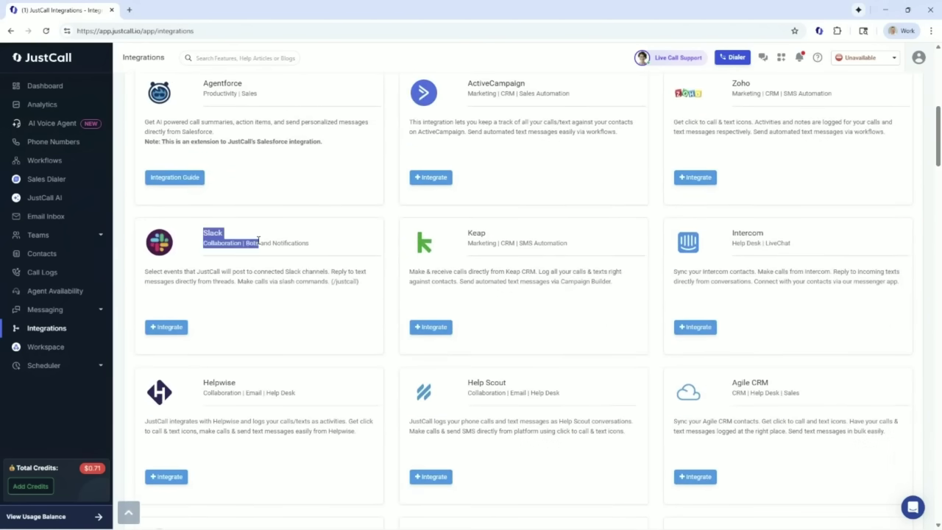
scroll(236, 310, "up", 9)
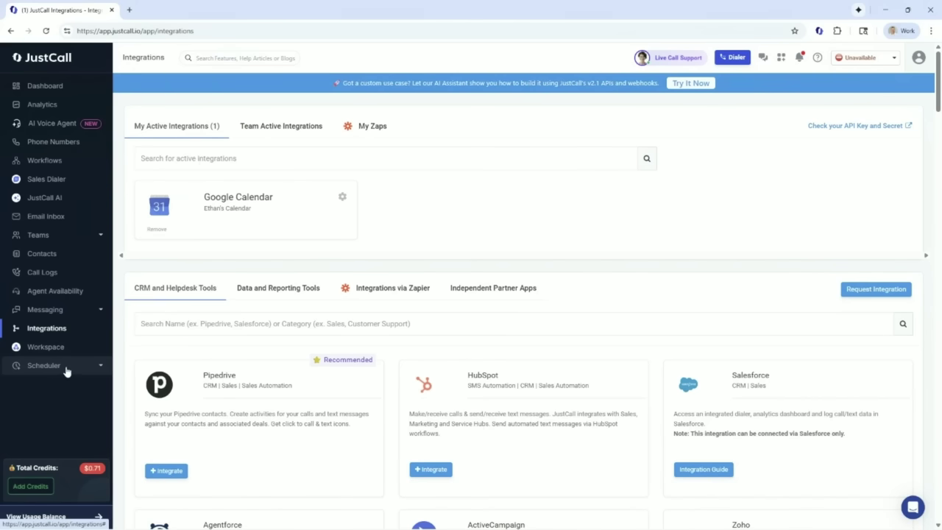
Open the Phone Numbers page and check the SMS and MMS activation requirements of the listed numbers
left_click(74, 143)
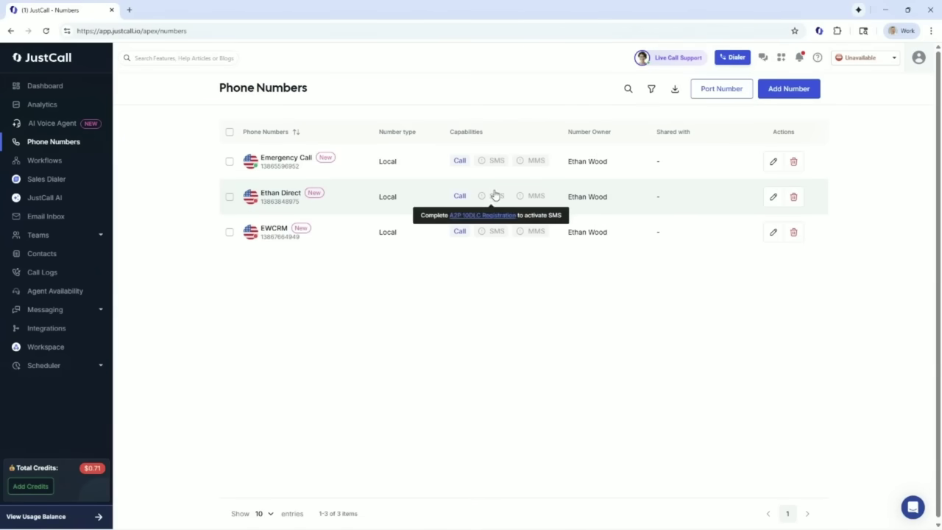
mouse_move(527, 200)
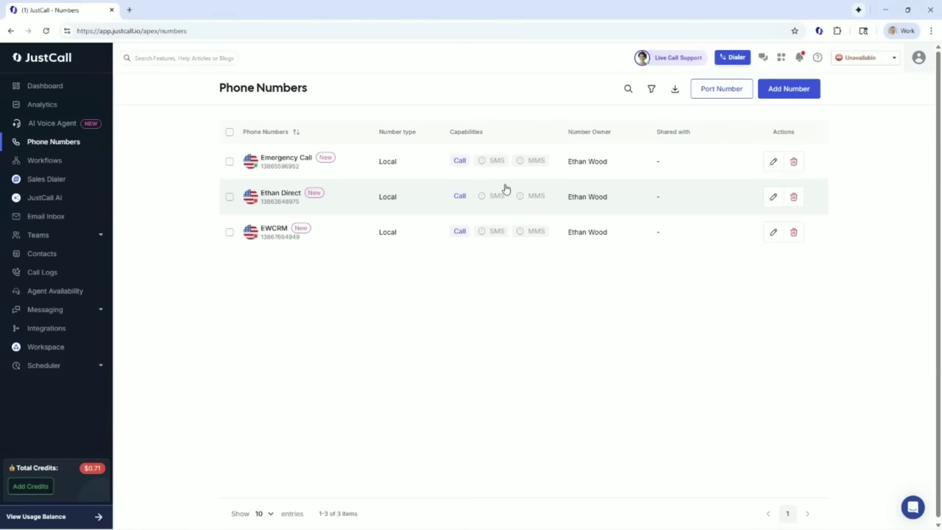
mouse_move(504, 166)
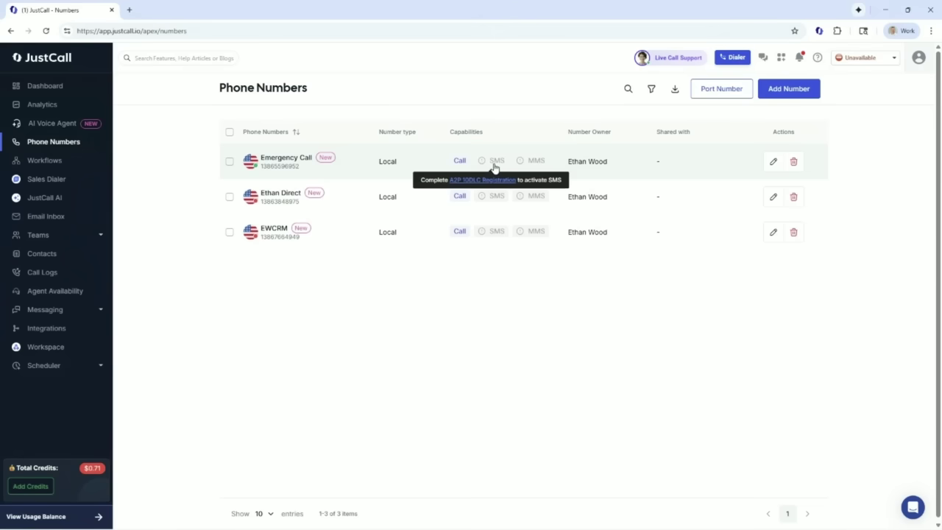
mouse_move(531, 163)
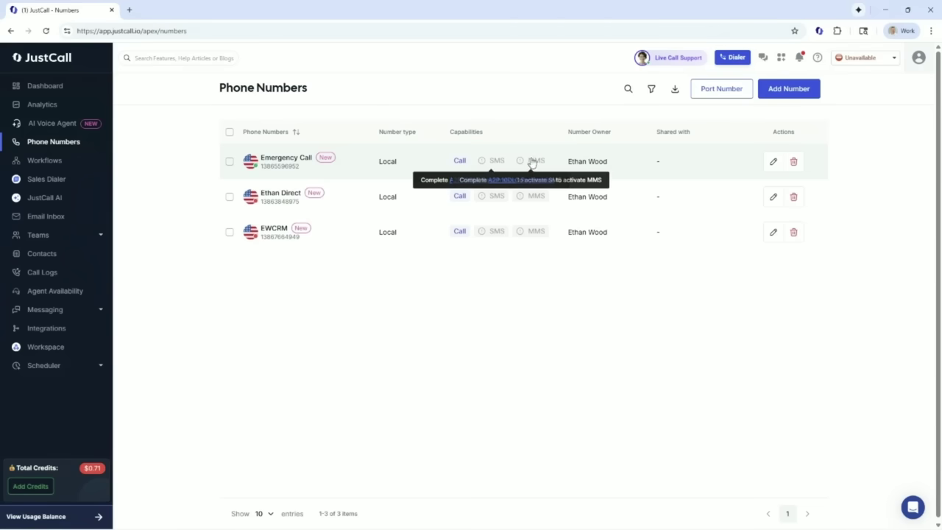
Open the second listed phone number's settings and survey the sections from Share Number down to Business Hours
left_click(293, 195)
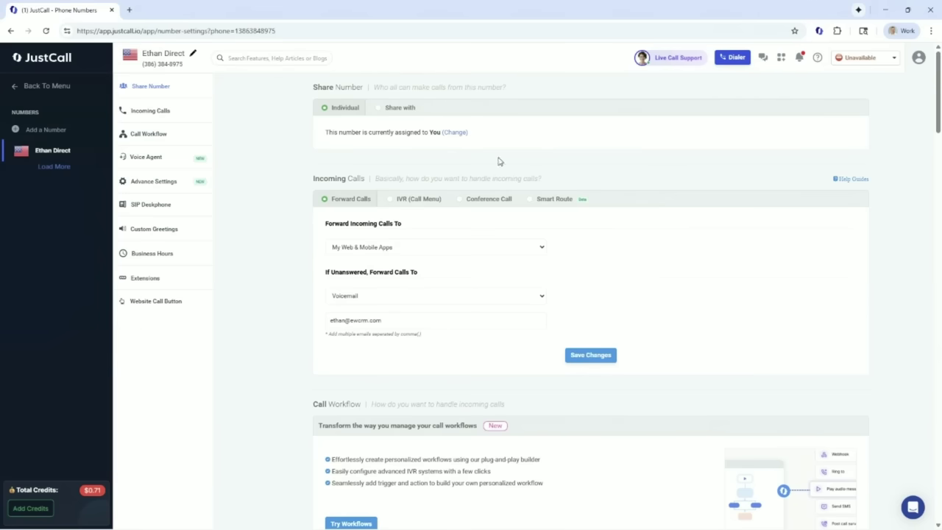
scroll(532, 279, "down", 3)
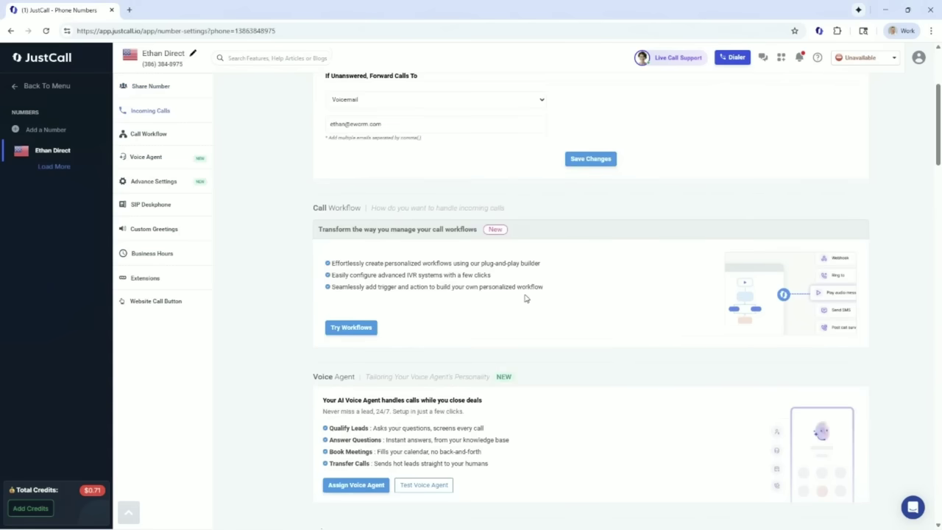
left_click_drag(938, 106, 940, 410)
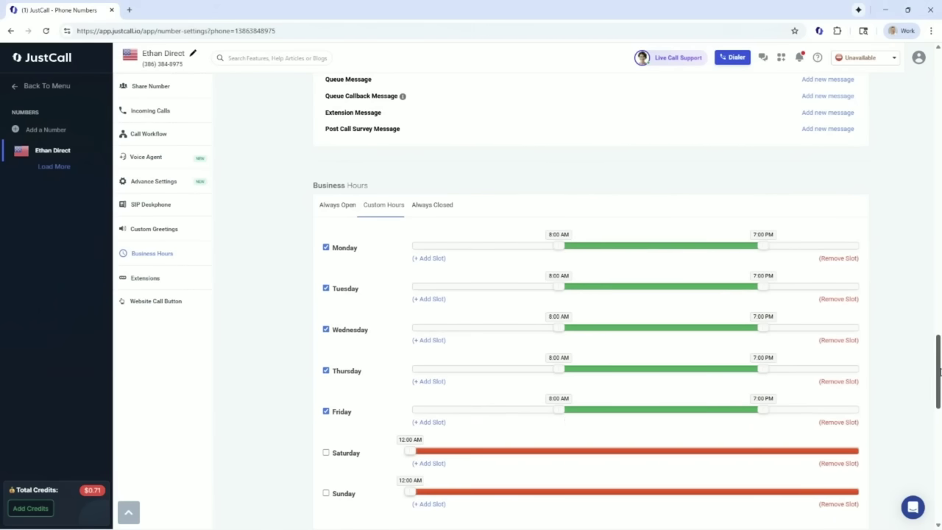
left_click_drag(940, 372, 937, 84)
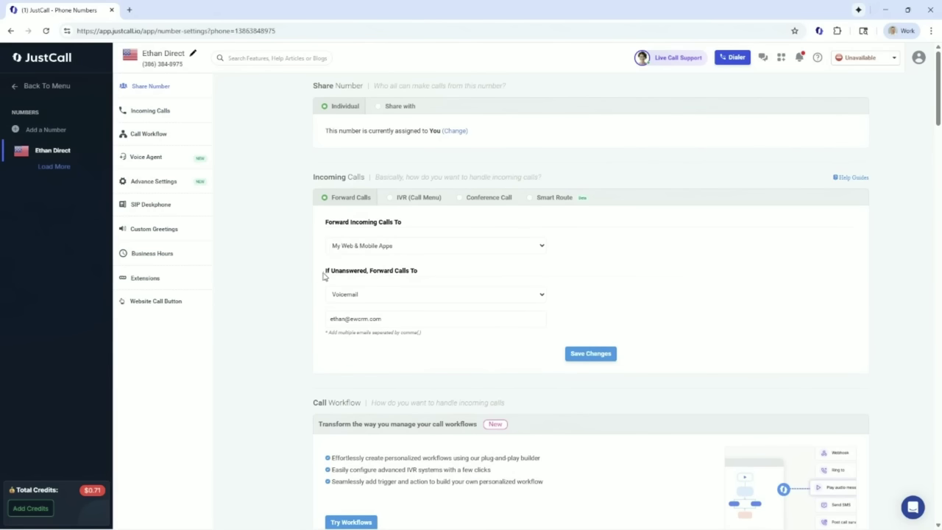
Highlight the voicemail notification email and show the forwarding choices for unanswered calls
left_click_drag(384, 319, 332, 319)
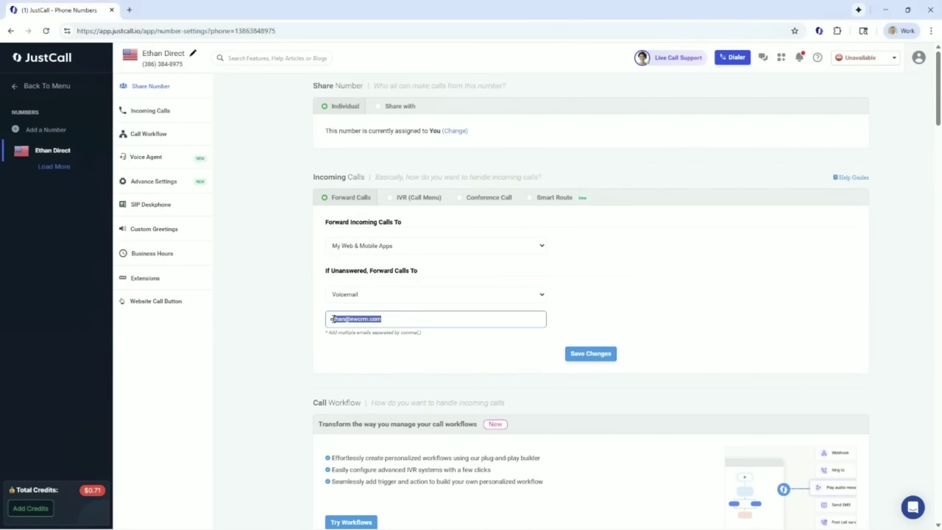
left_click(390, 299)
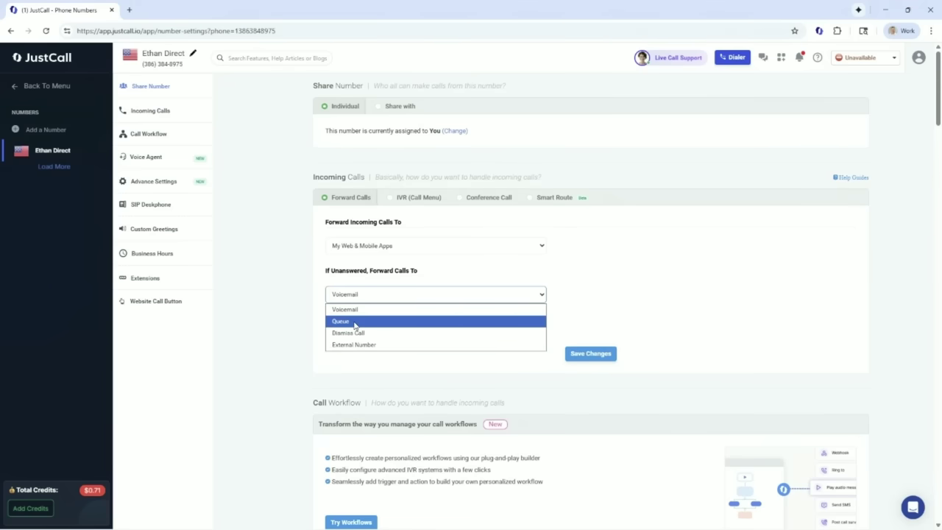
left_click(305, 227)
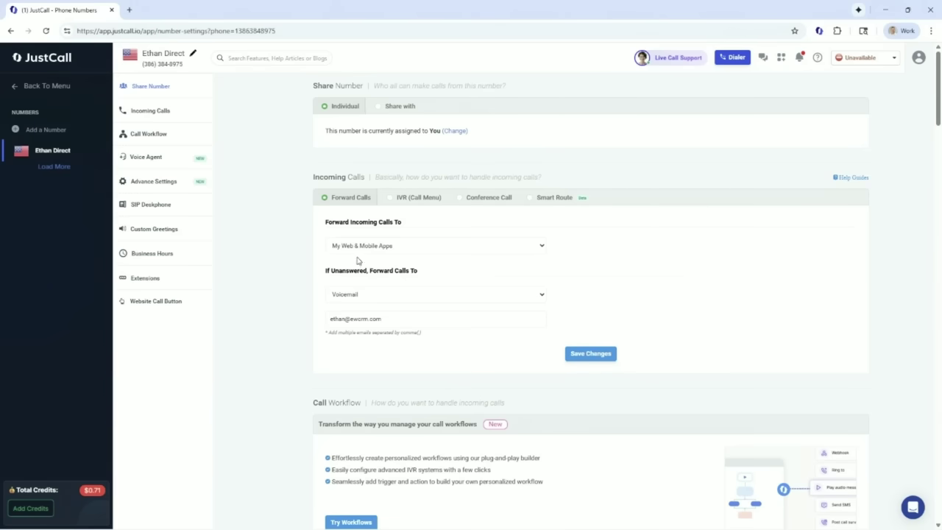
Highlight the Call Workflow description and return to the number's incoming-call handling options
scroll(393, 304, "down", 2)
scroll(394, 303, "down", 2)
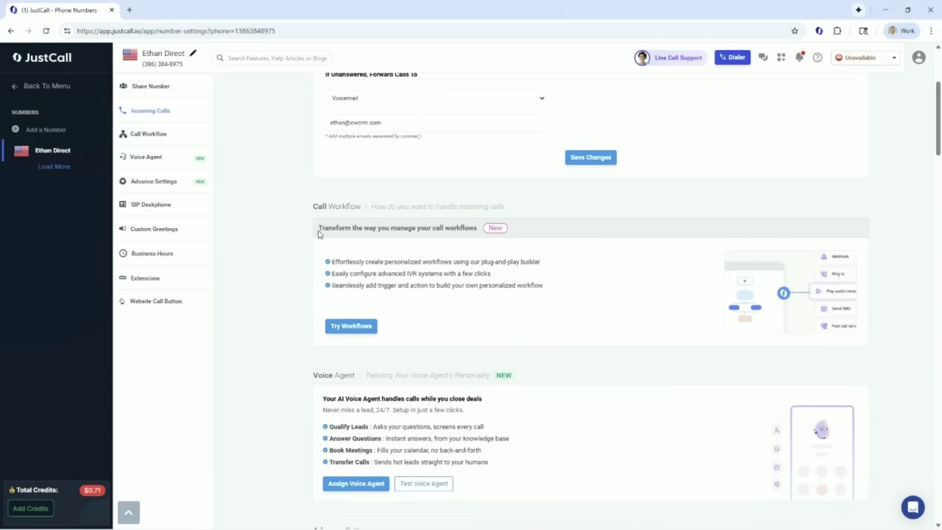
left_click_drag(318, 228, 549, 290)
left_click(548, 289)
scroll(549, 294, "up", 2)
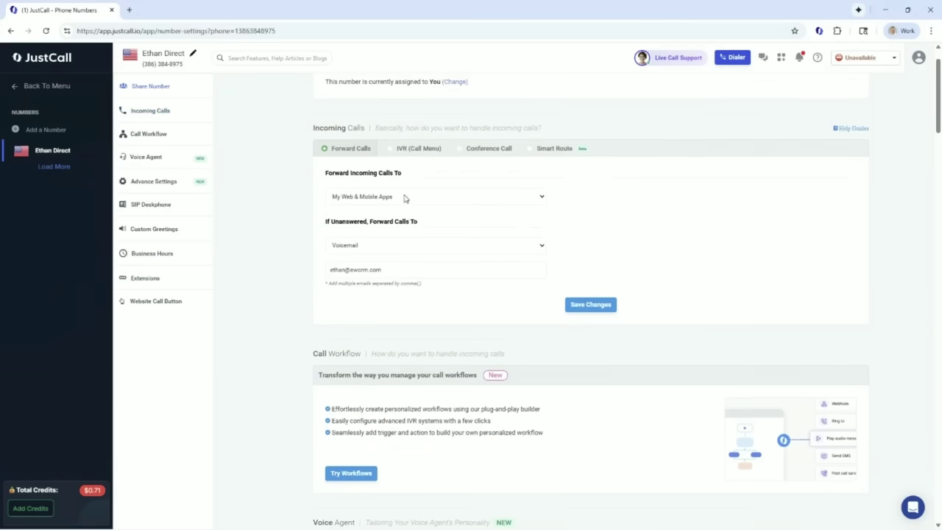
scroll(435, 196, "up", 1)
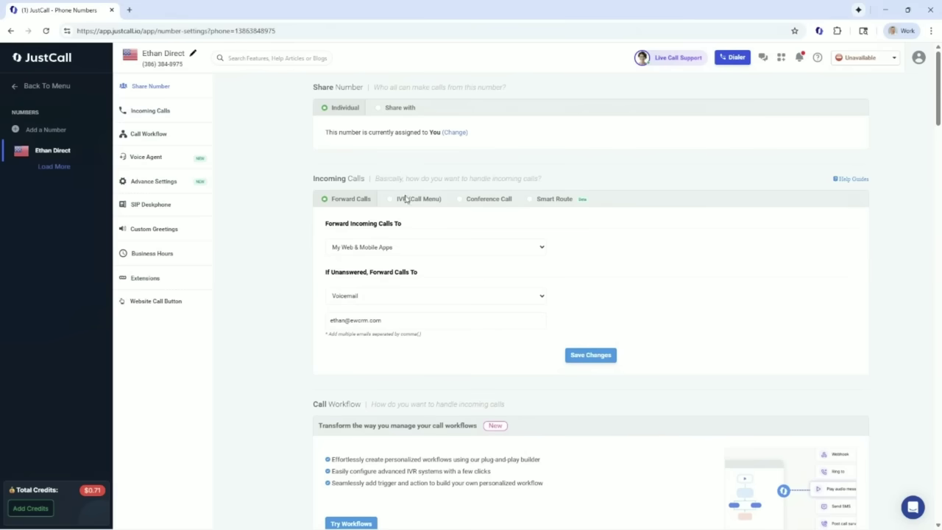
Review the Call Workflow and Voice Agent sections in the number's settings
scroll(427, 280, "down", 2)
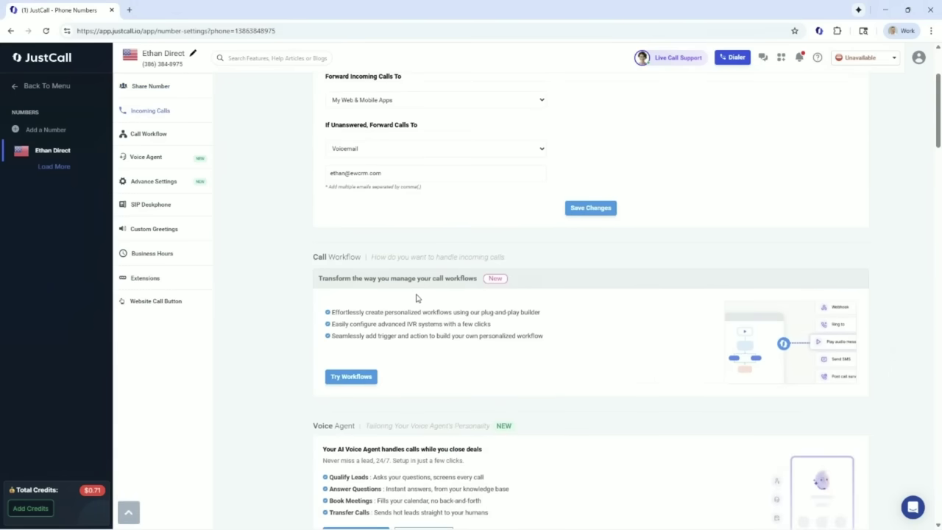
scroll(418, 297, "down", 1)
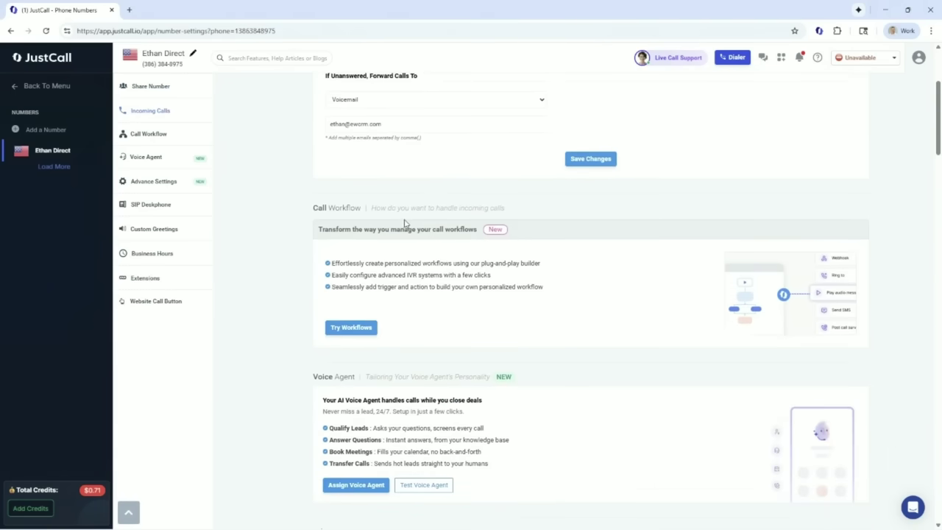
scroll(431, 238, "down", 1)
scroll(431, 238, "down", 2)
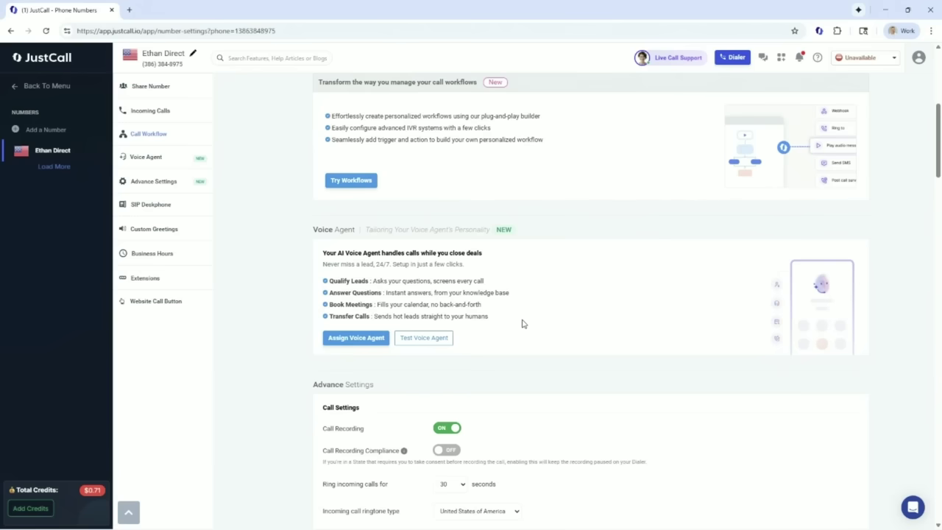
scroll(461, 291, "down", 1)
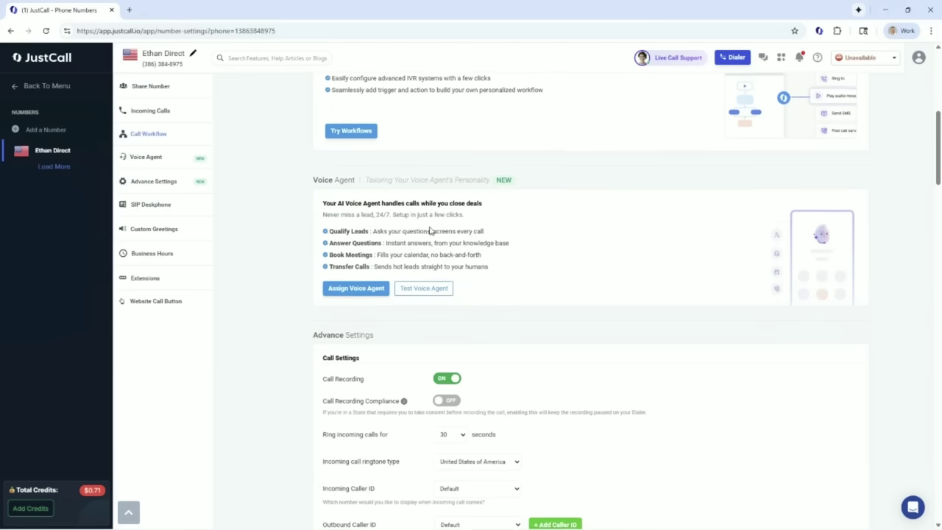
Examine the Call Recording Compliance explanation under Advance Settings
scroll(432, 234, "down", 1)
scroll(405, 309, "down", 2)
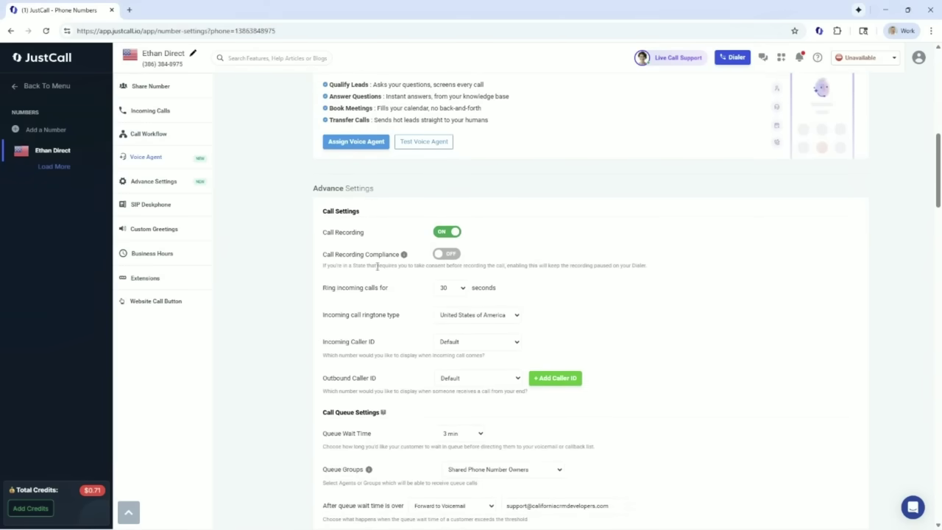
left_click_drag(325, 267, 650, 267)
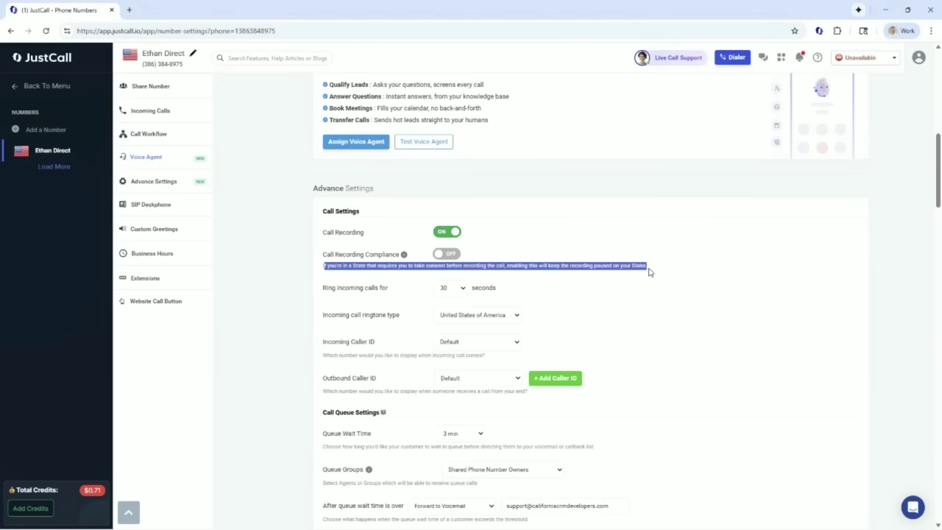
left_click(403, 255)
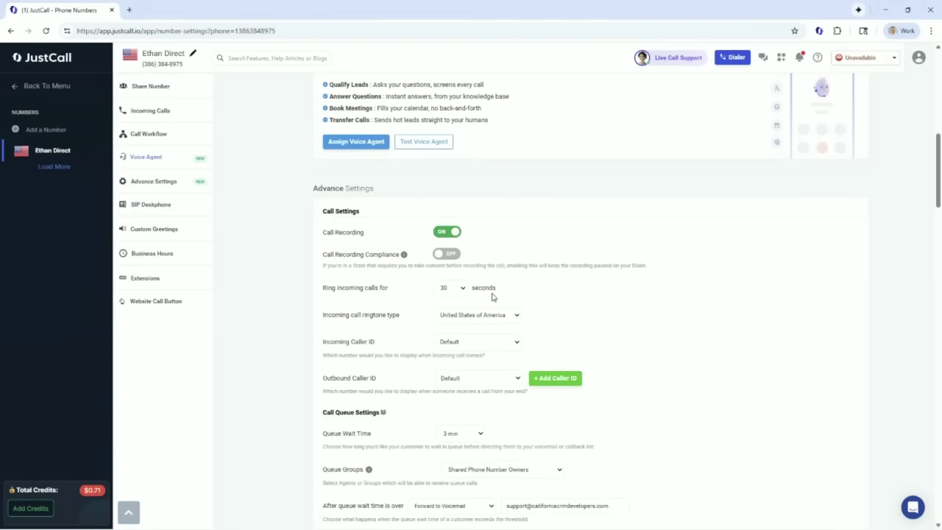
Show the available durations for ringing incoming calls, keeping the current selection
left_click_drag(329, 288, 461, 292)
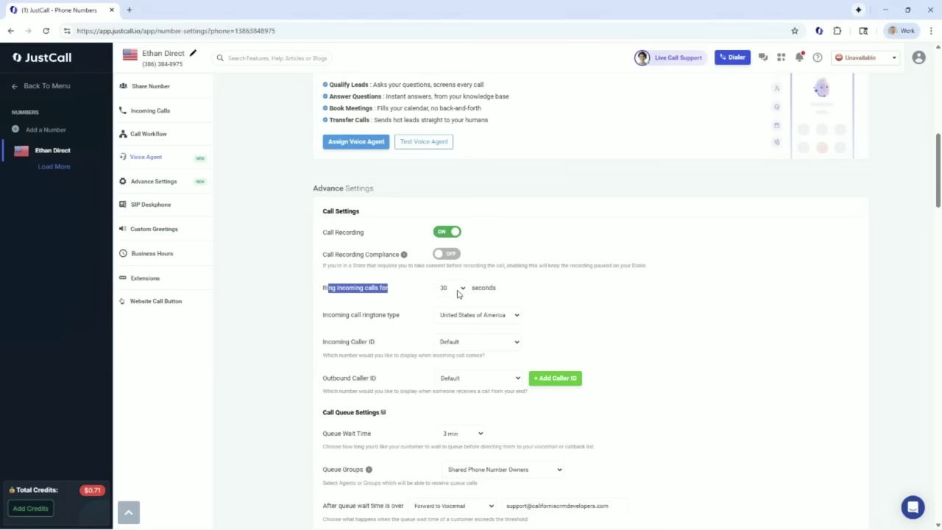
left_click(459, 291)
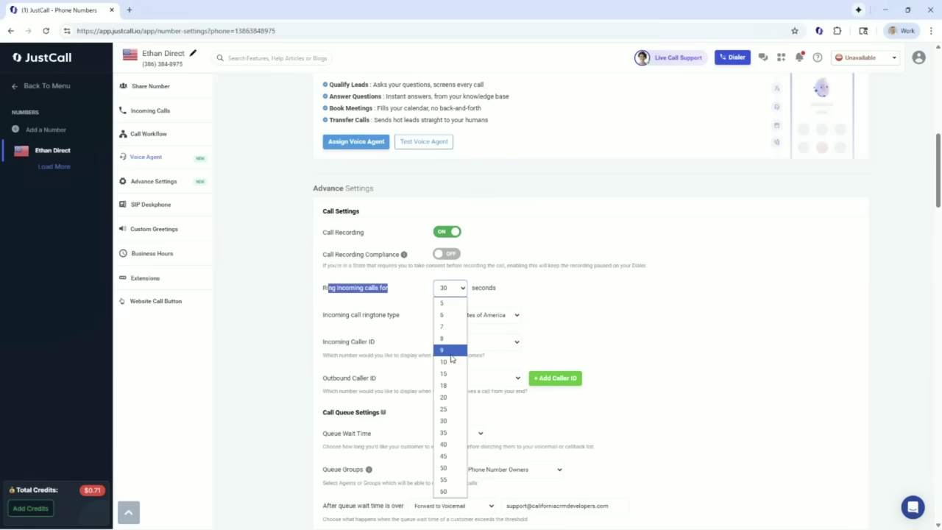
left_click(413, 287)
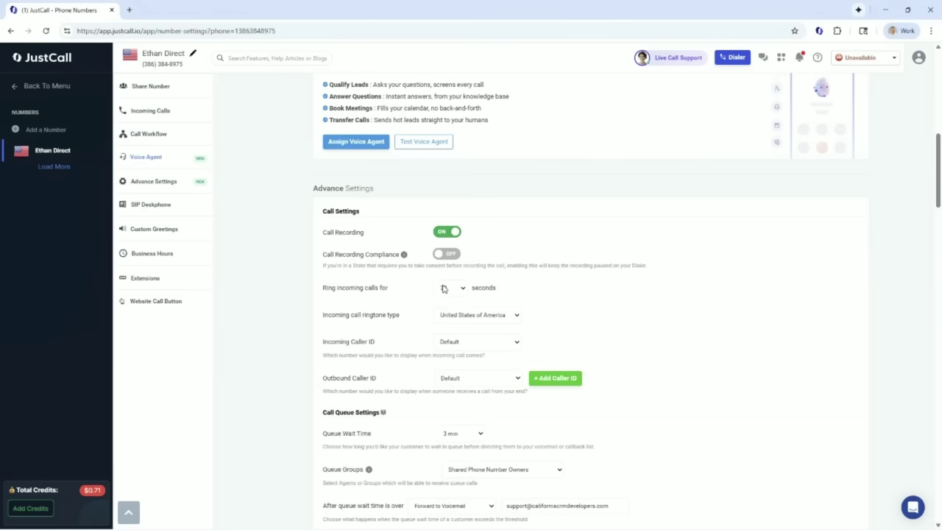
Revisit the incoming-call forwarding setup and return to the call settings under Advance Settings
scroll(445, 290, "up", 15)
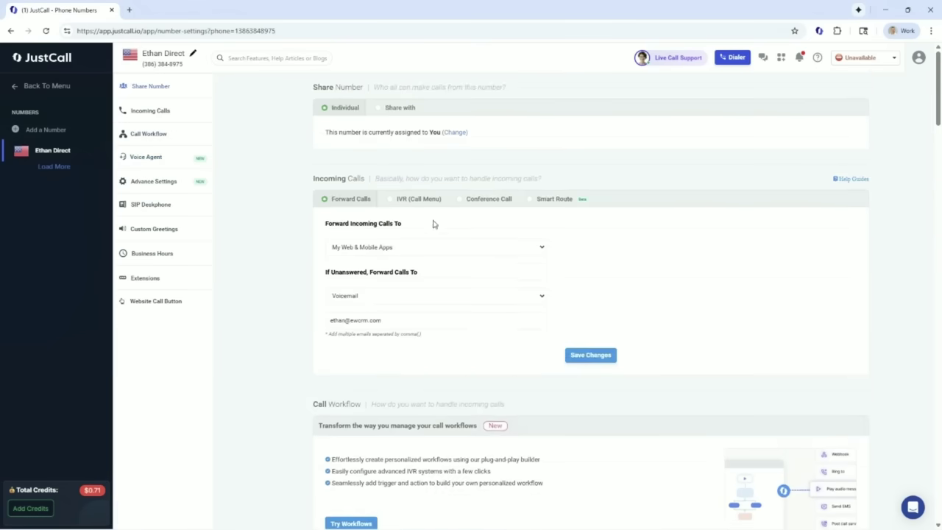
scroll(446, 315, "down", 5)
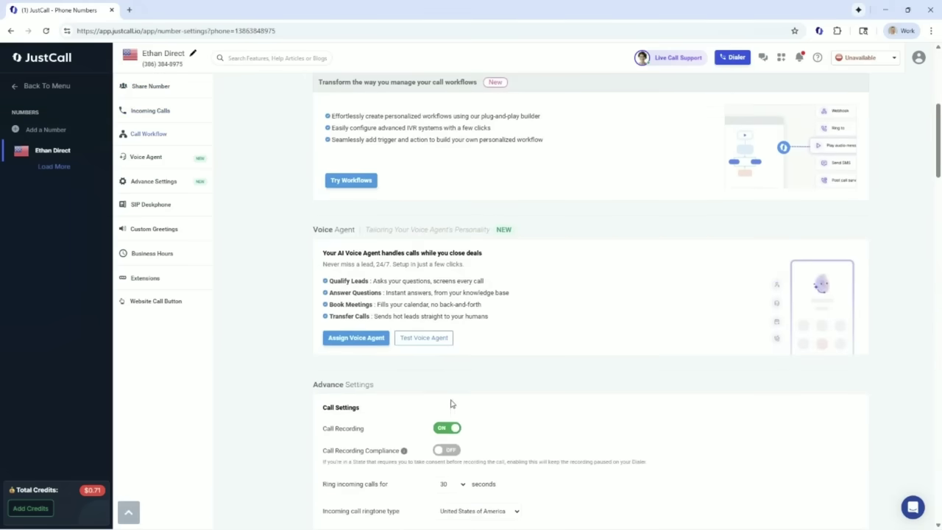
scroll(451, 404, "down", 1)
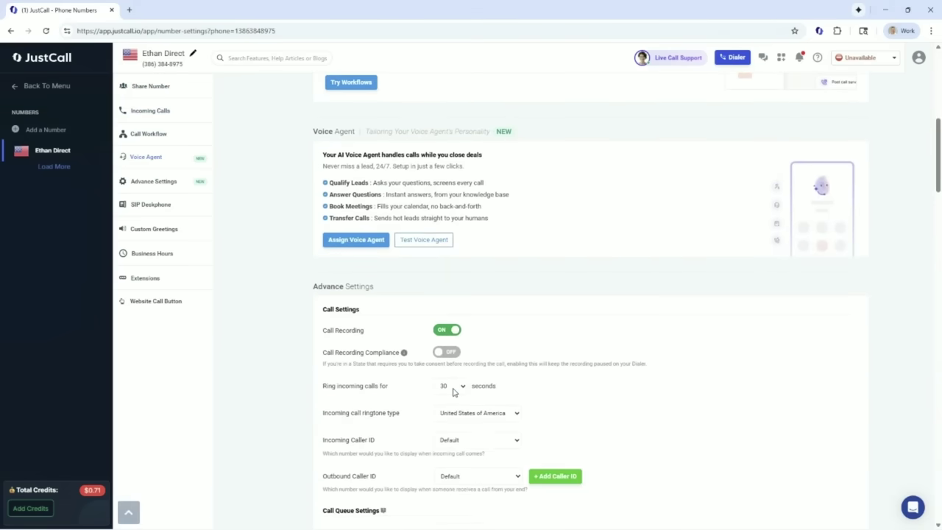
scroll(454, 392, "down", 1)
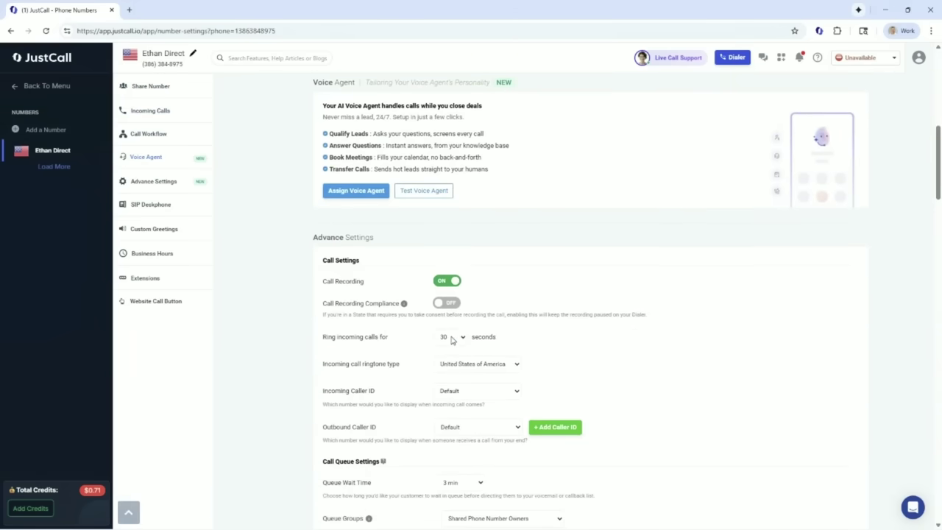
scroll(474, 363, "down", 2)
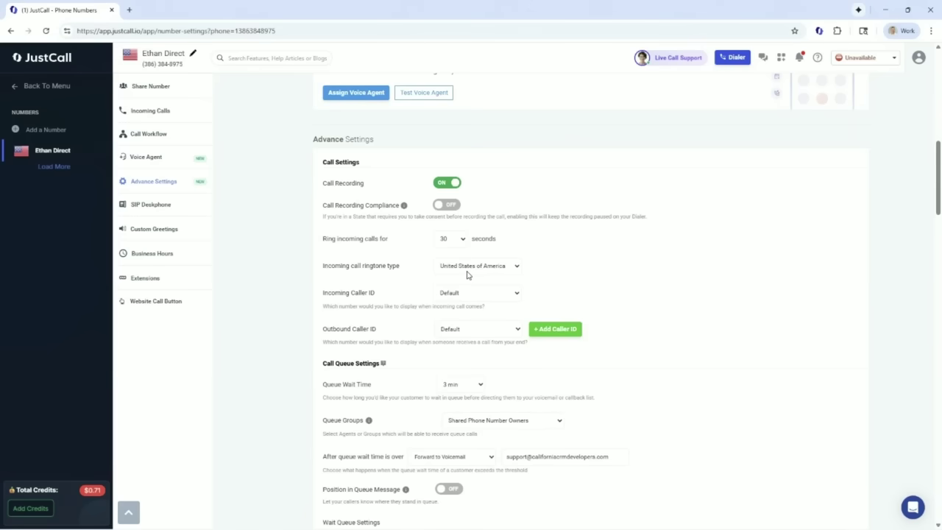
Browse the country choices for the incoming call ringtone type, keeping the current selection
left_click(467, 275)
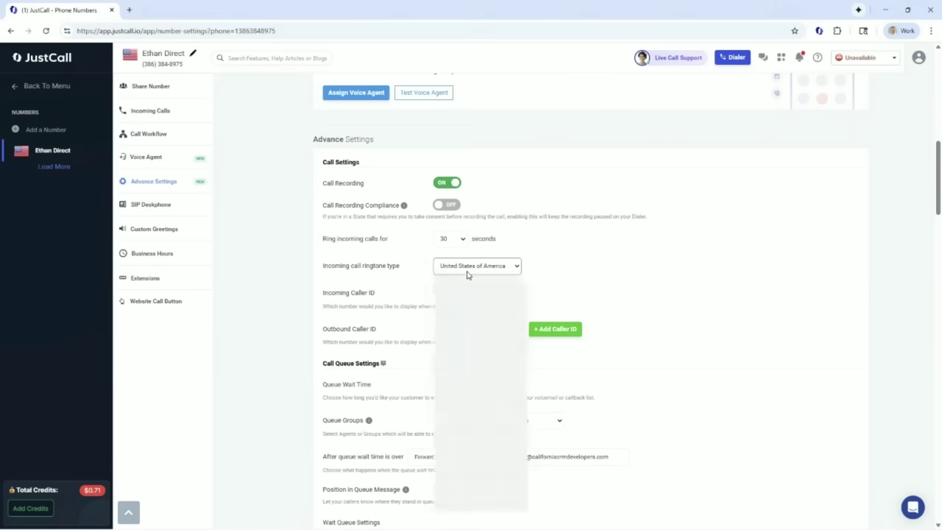
left_click(464, 269)
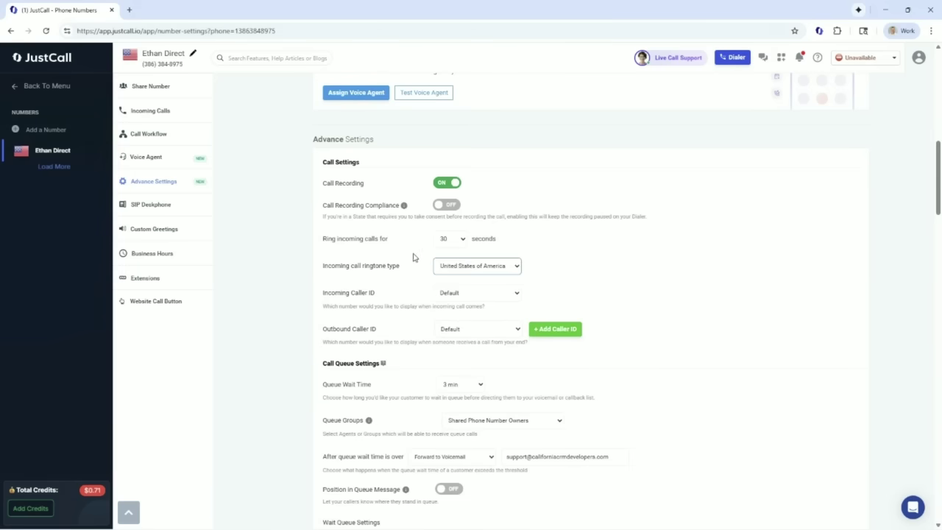
left_click(475, 269)
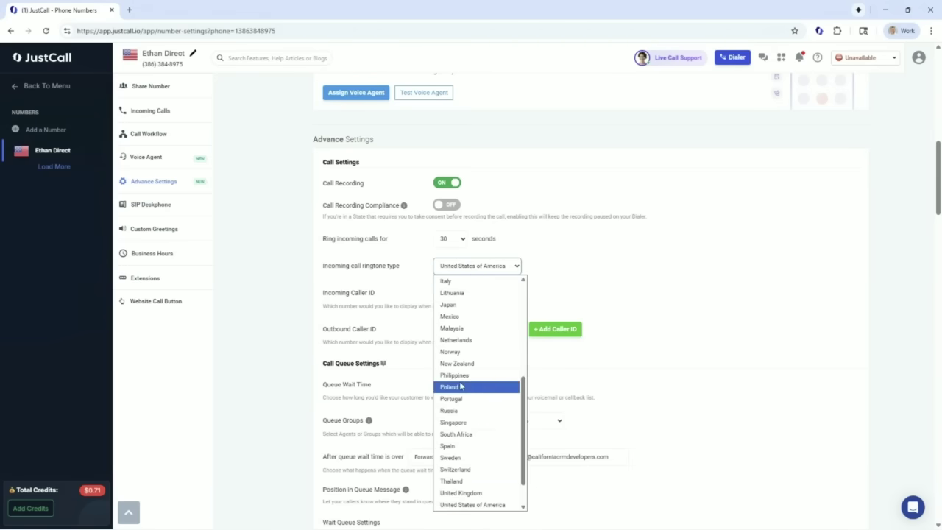
left_click(391, 267)
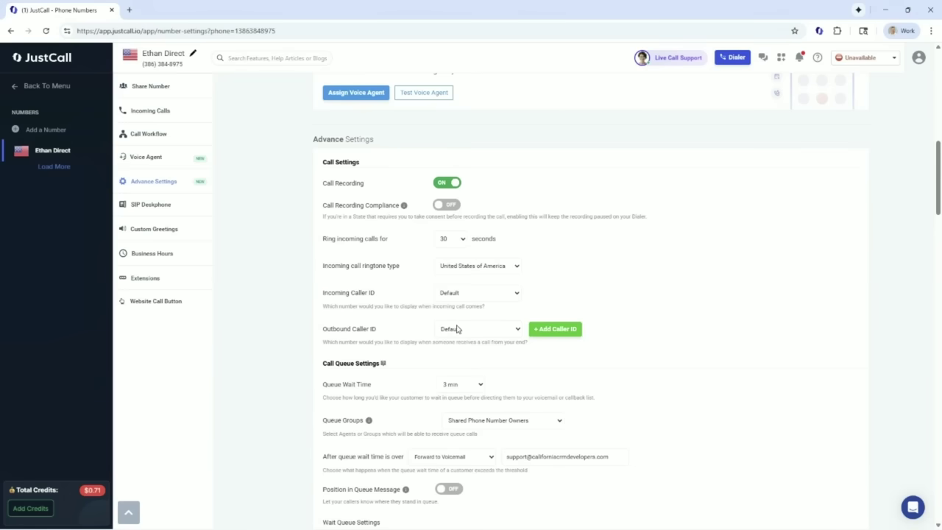
Highlight the phone number in the page header and the Outbound Caller ID setting under Advance Settings
scroll(370, 341, "up", 10)
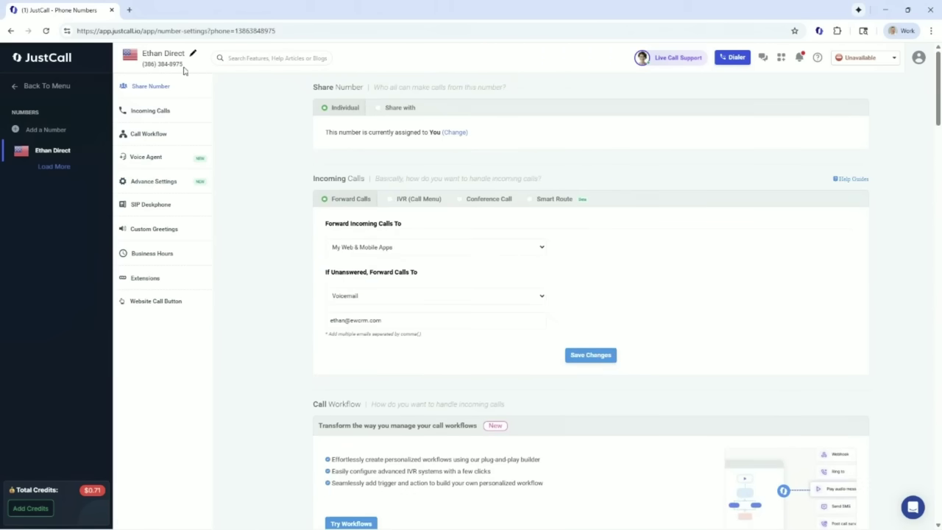
mouse_move(182, 71)
left_mouse_down()
mouse_move(145, 65)
mouse_move(197, 71)
left_mouse_up()
scroll(364, 282, "down", 3)
scroll(390, 317, "down", 7)
scroll(494, 263, "up", 2)
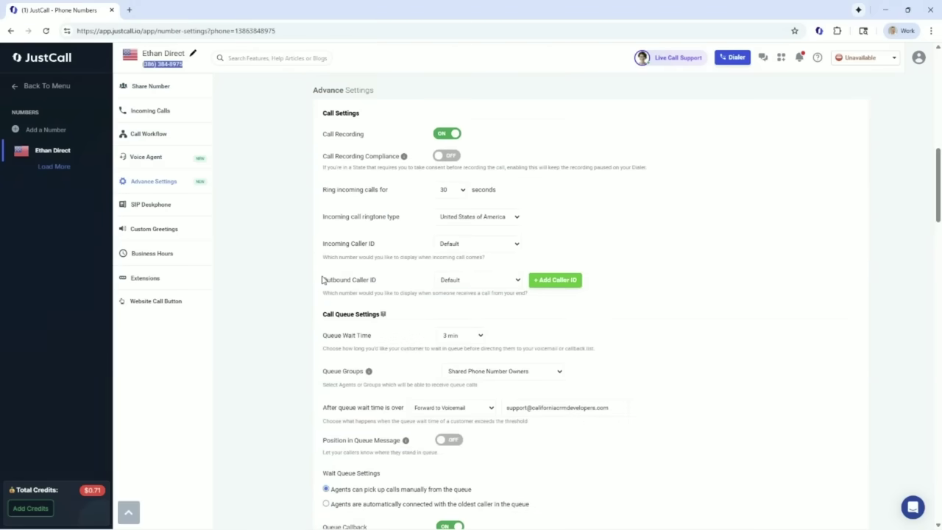
left_click_drag(322, 283, 376, 283)
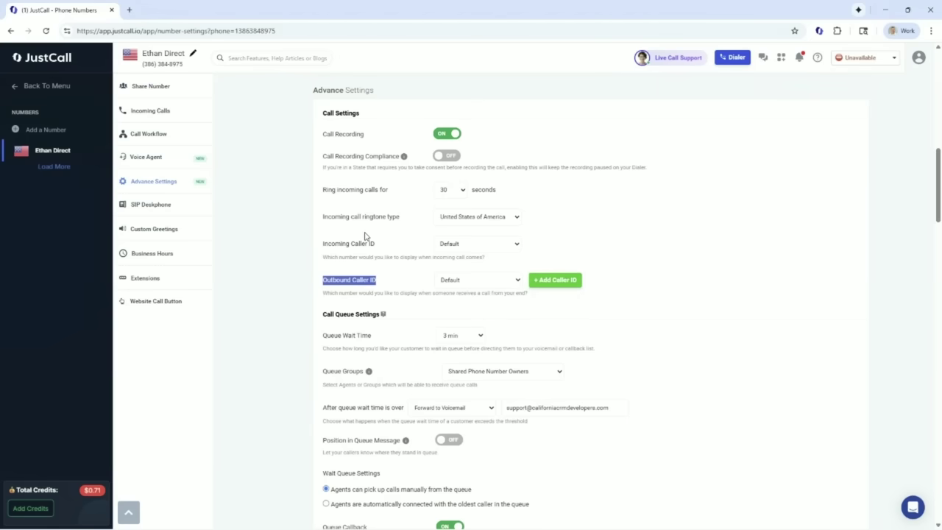
Review the Call Queue Settings, from queue wait time and queue groups to queue callback
scroll(368, 246, "down", 2)
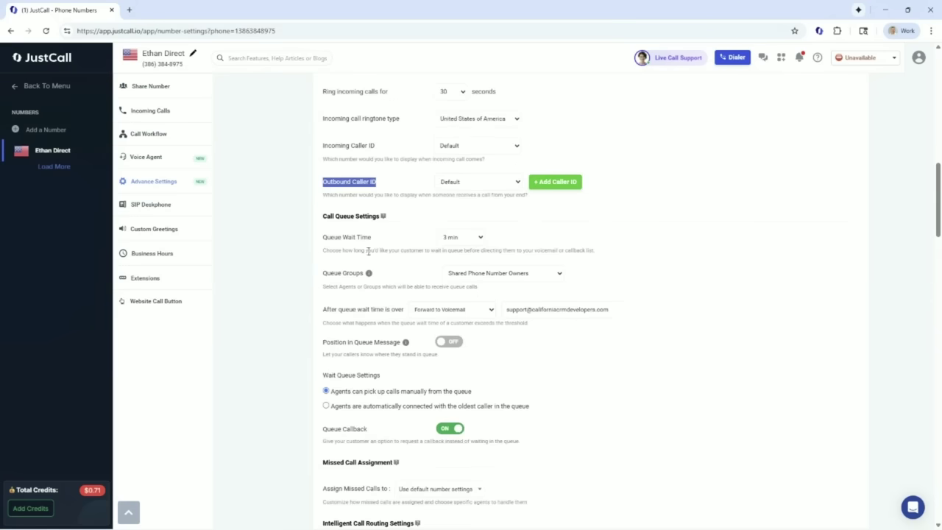
left_click_drag(316, 220, 525, 340)
left_click(524, 339)
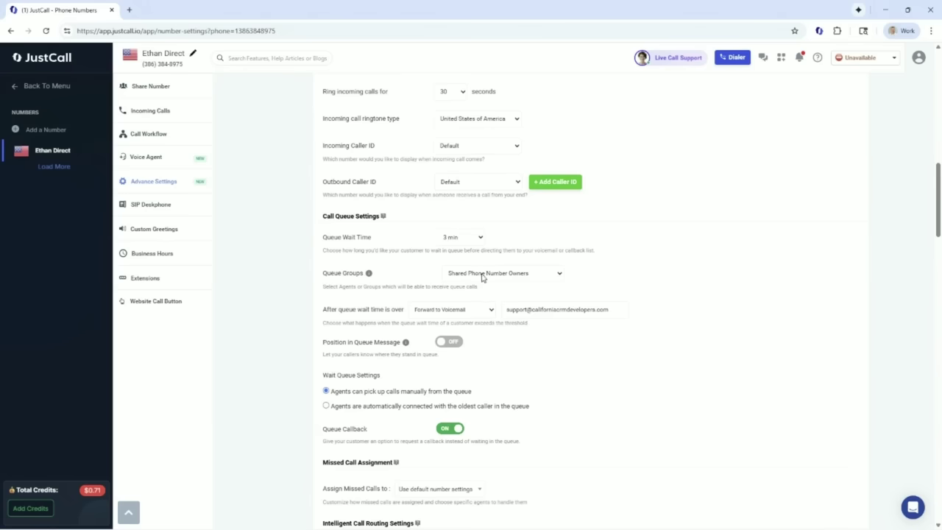
scroll(466, 301, "down", 1)
scroll(466, 301, "down", 1)
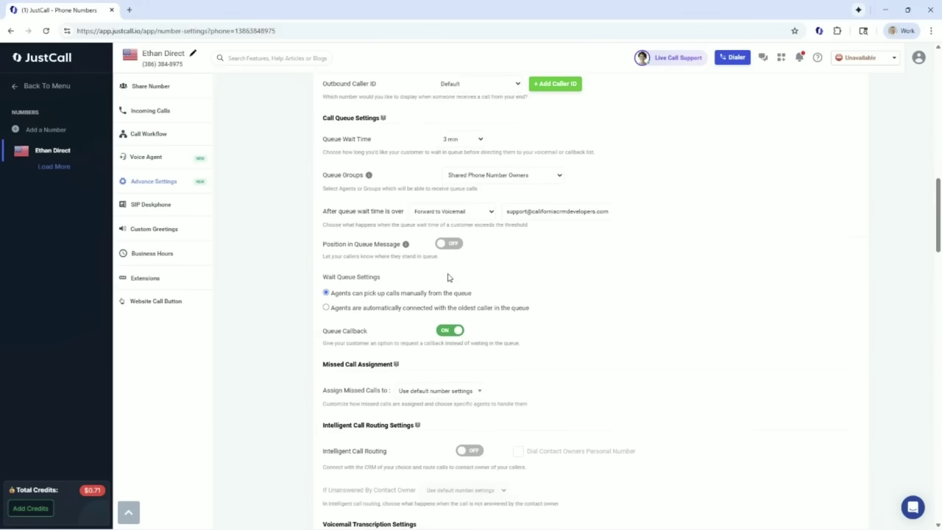
Show the available assignees for missed calls under Missed Call Assignment, keeping the current selection
scroll(454, 273, "down", 2)
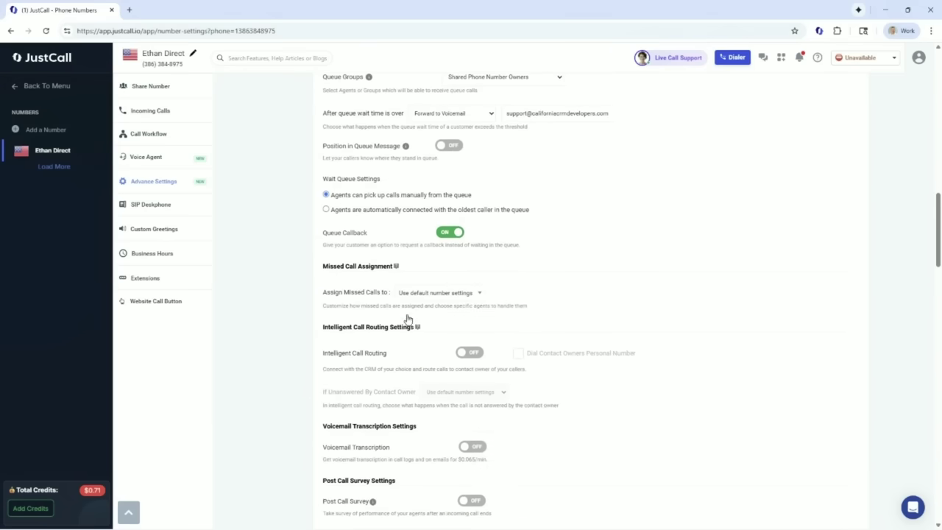
scroll(424, 291, "down", 1)
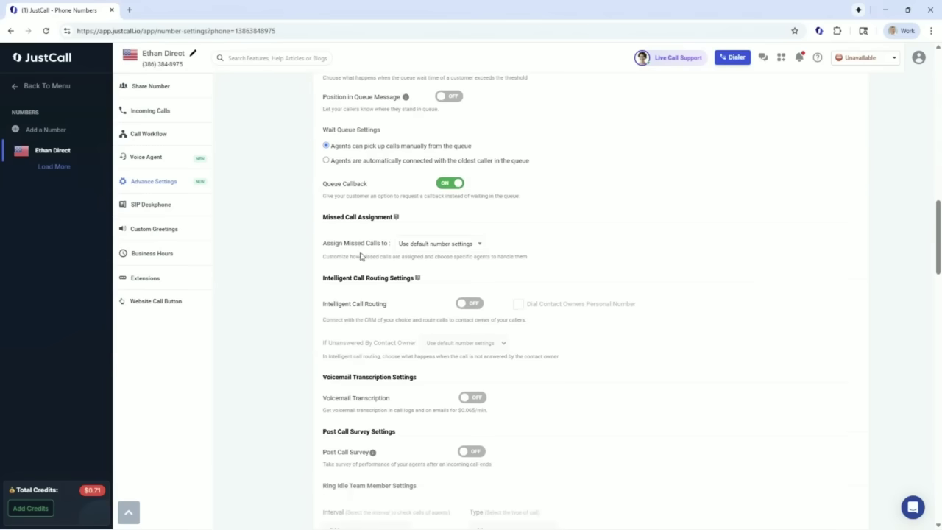
left_click(431, 246)
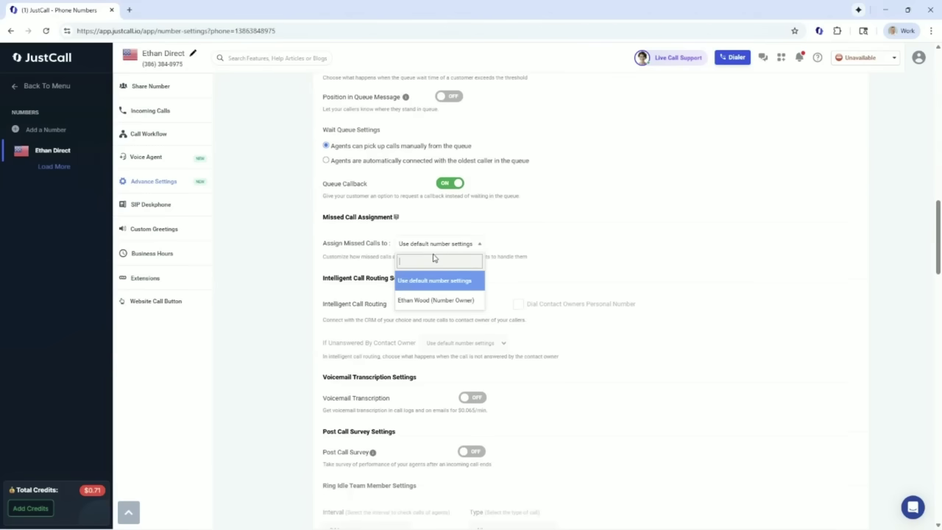
left_click(367, 256)
scroll(398, 276, "down", 1)
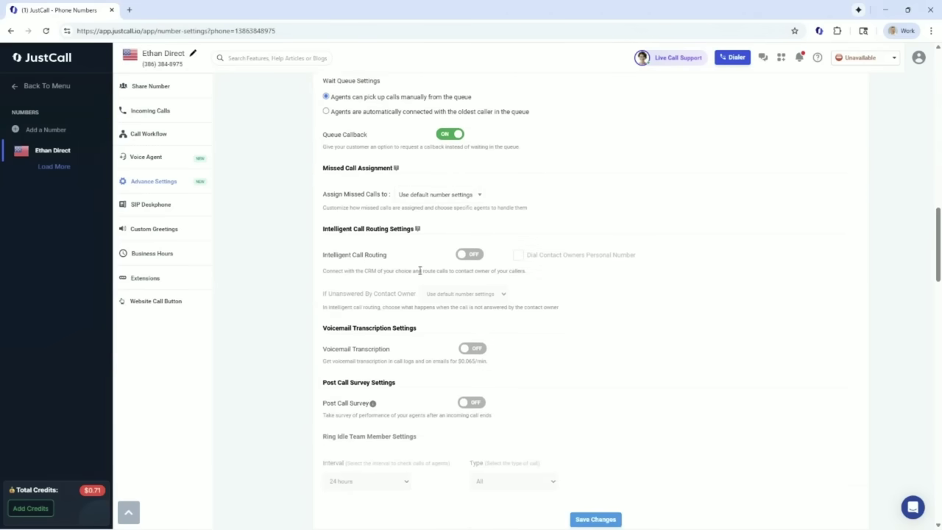
Examine the Voicemail Transcription Settings, highlighting the heading and the per-minute price
scroll(452, 333, "down", 2)
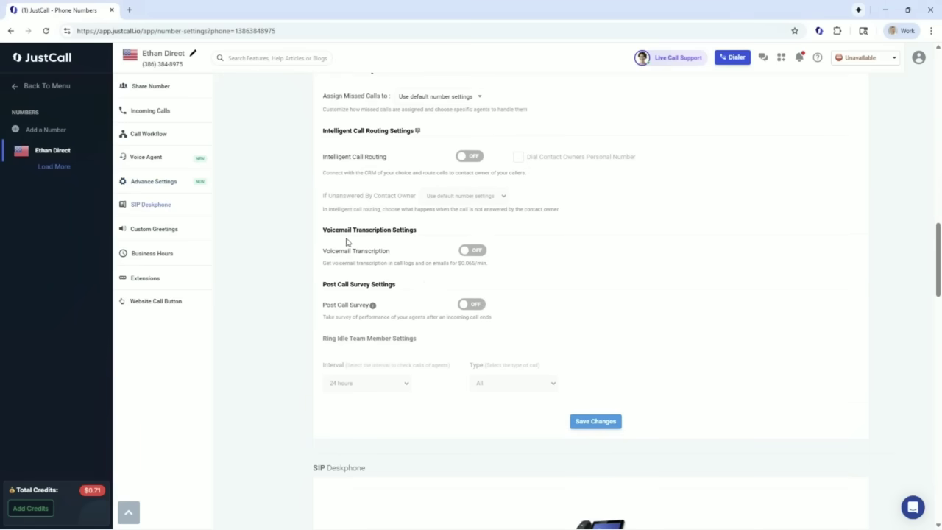
left_click_drag(322, 235, 417, 241)
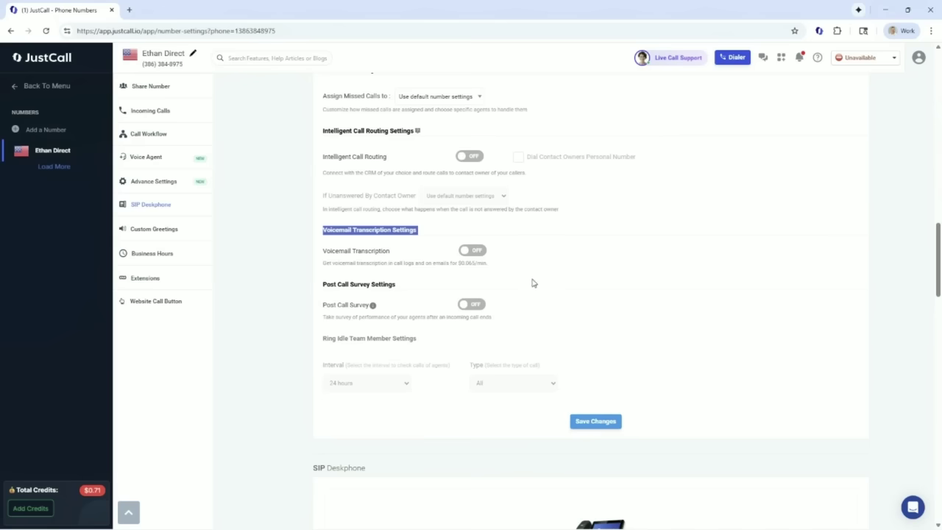
left_click_drag(505, 269, 470, 267)
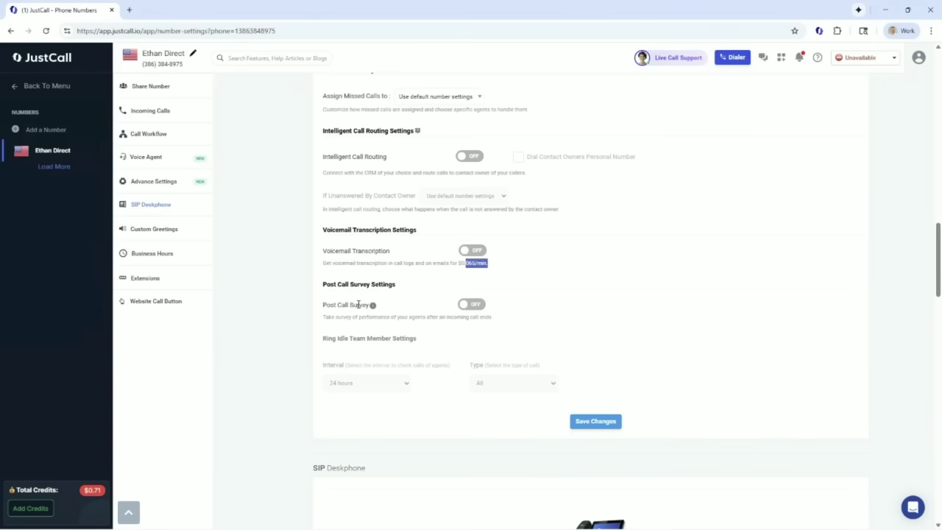
Highlight the SIP Deskphone heading and review the option for connecting an existing desk phone
scroll(420, 343, "down", 3)
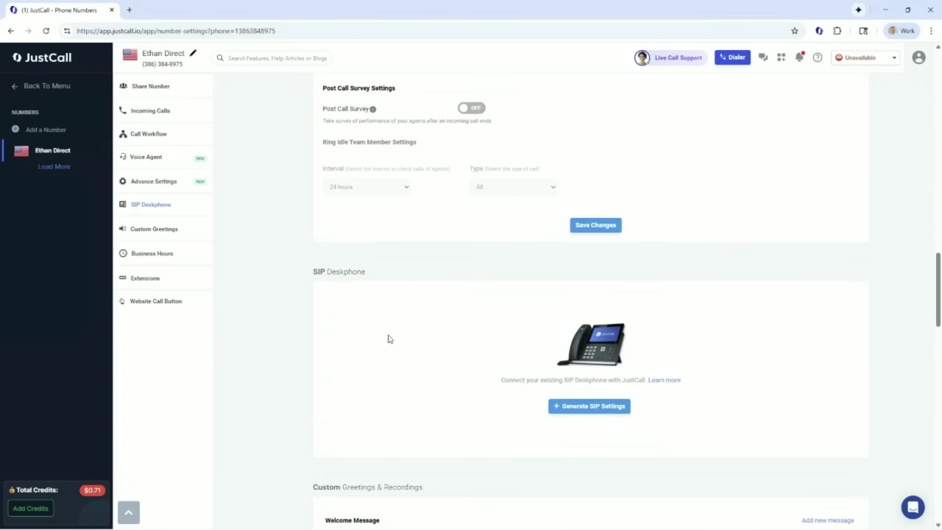
left_click_drag(315, 273, 372, 281)
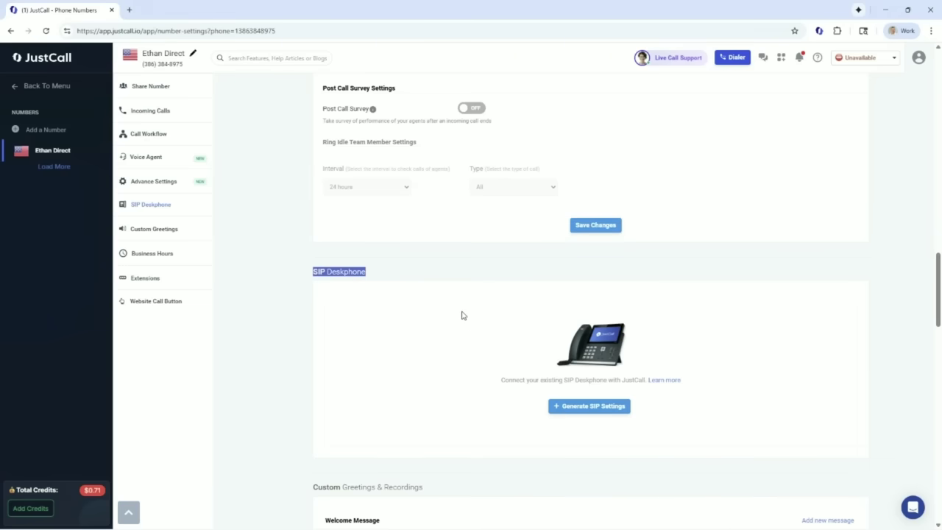
scroll(463, 317, "down", 1)
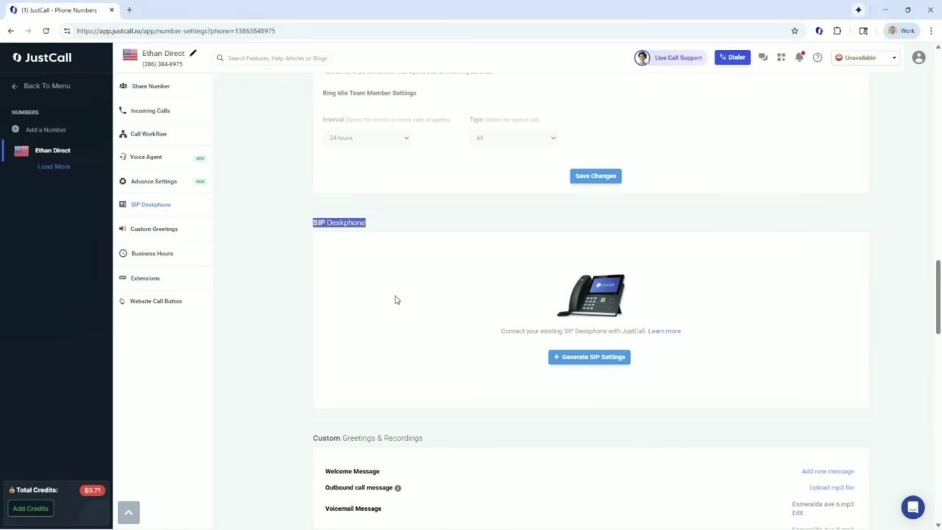
Examine the Welcome Message and Outbound call message entries under Custom Greetings & Recordings, including the outbound message explanation
scroll(387, 305, "down", 3)
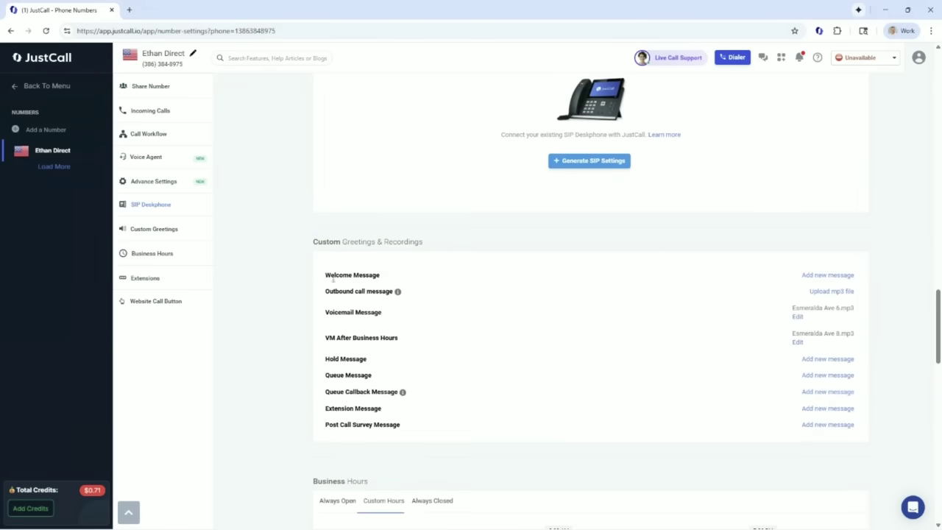
left_click_drag(326, 276, 405, 278)
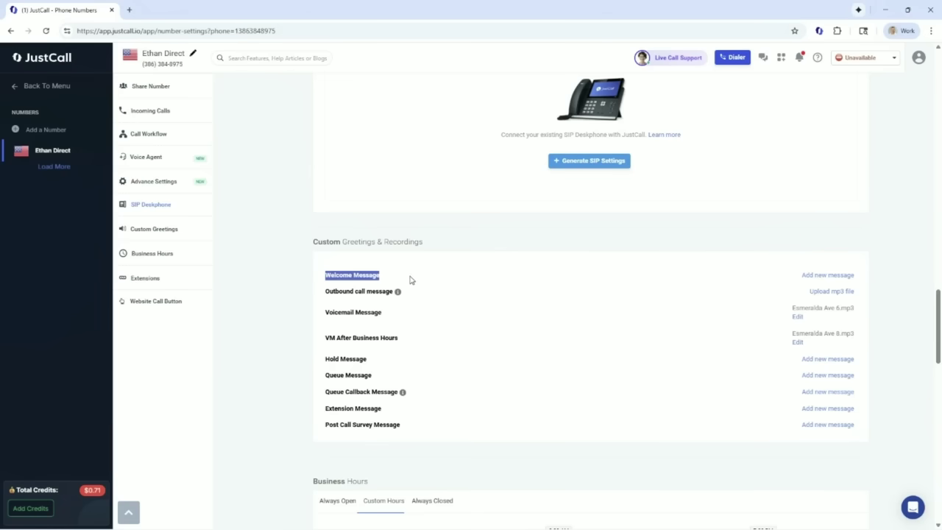
mouse_move(398, 293)
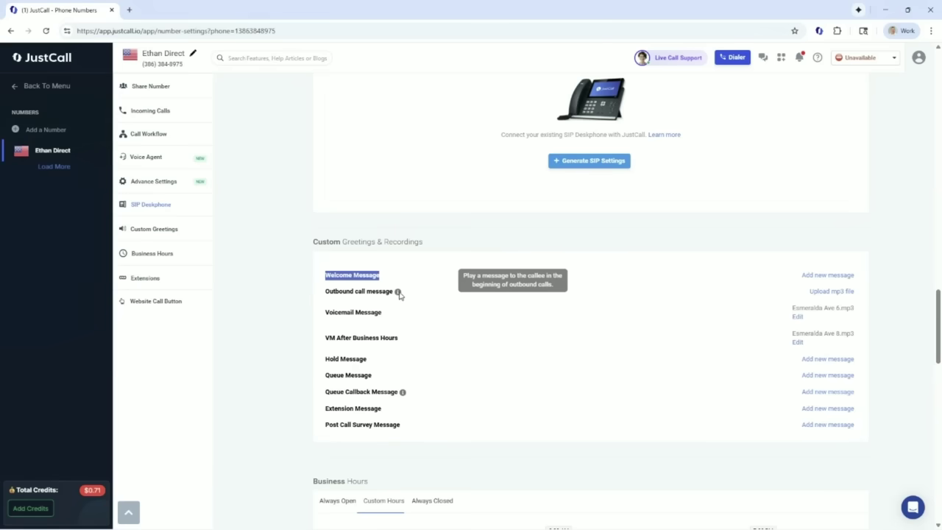
left_click_drag(396, 293, 327, 295)
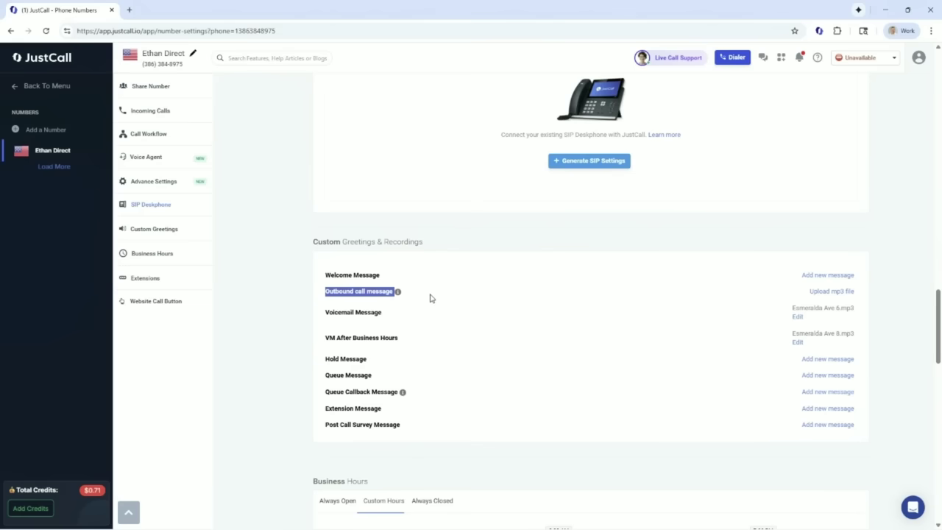
Compare the Voicemail Message and VM After Business Hours greetings with the weekly Business Hours schedule
left_click_drag(391, 316, 322, 312)
left_click_drag(400, 338, 326, 347)
scroll(408, 399, "down", 1)
scroll(409, 399, "down", 5)
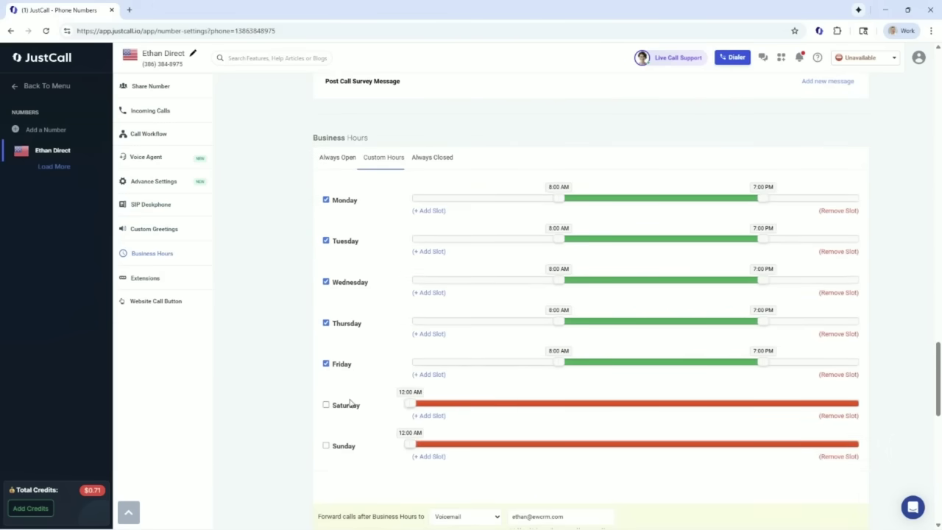
scroll(507, 397, "up", 5)
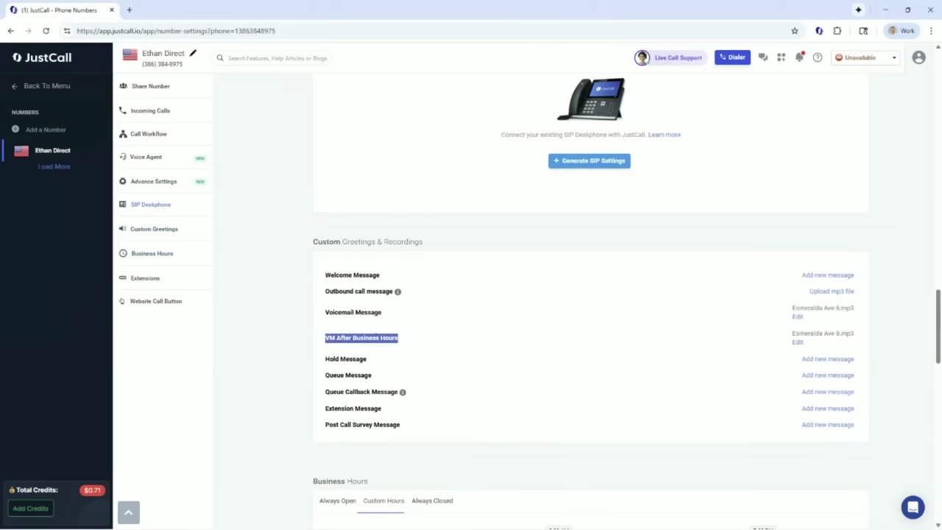
scroll(360, 340, "down", 4)
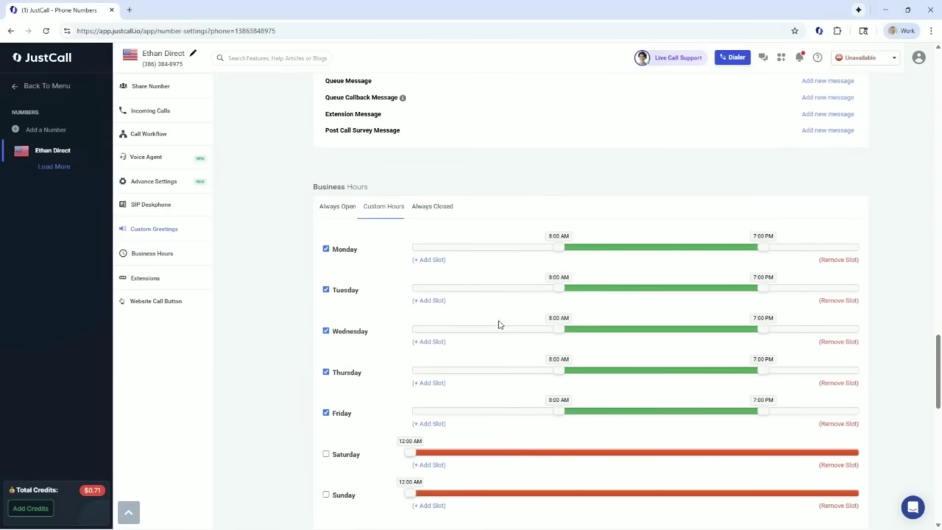
scroll(499, 322, "up", 2)
scroll(547, 228, "down", 1)
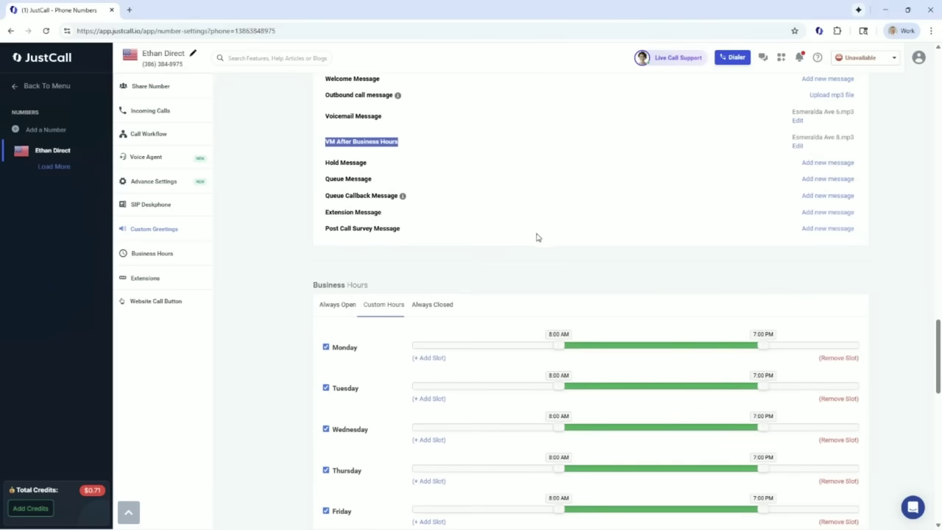
Highlight the Voicemail Message, Hold Message and Queue Message entries in the custom greetings list
left_click_drag(326, 122, 375, 114)
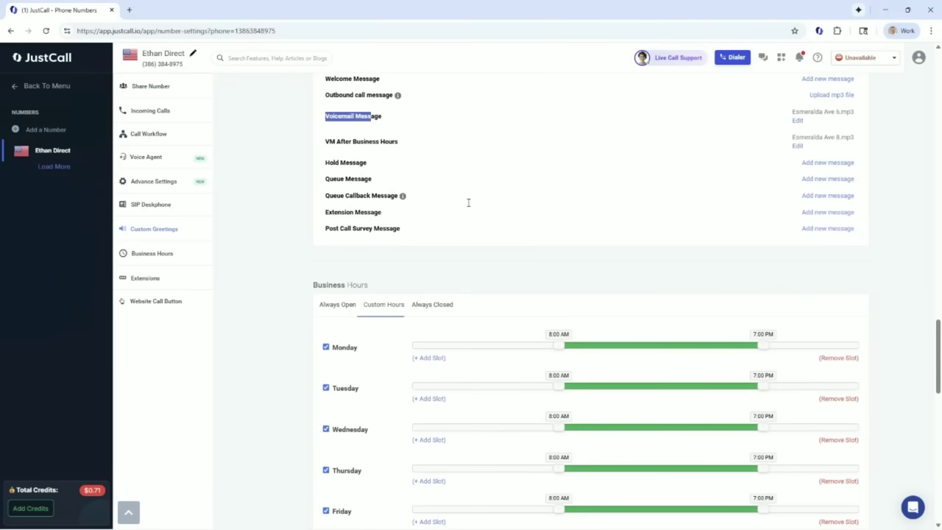
left_click_drag(326, 163, 368, 163)
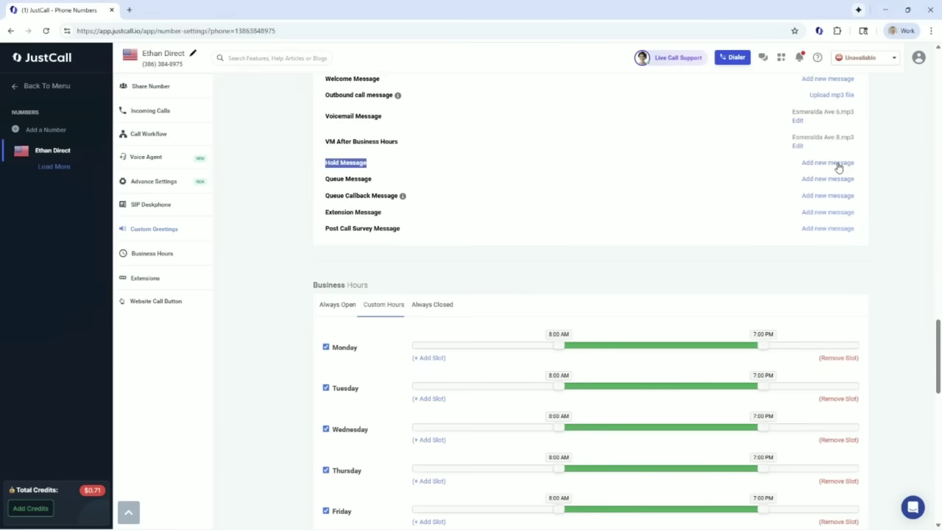
left_click_drag(328, 180, 383, 184)
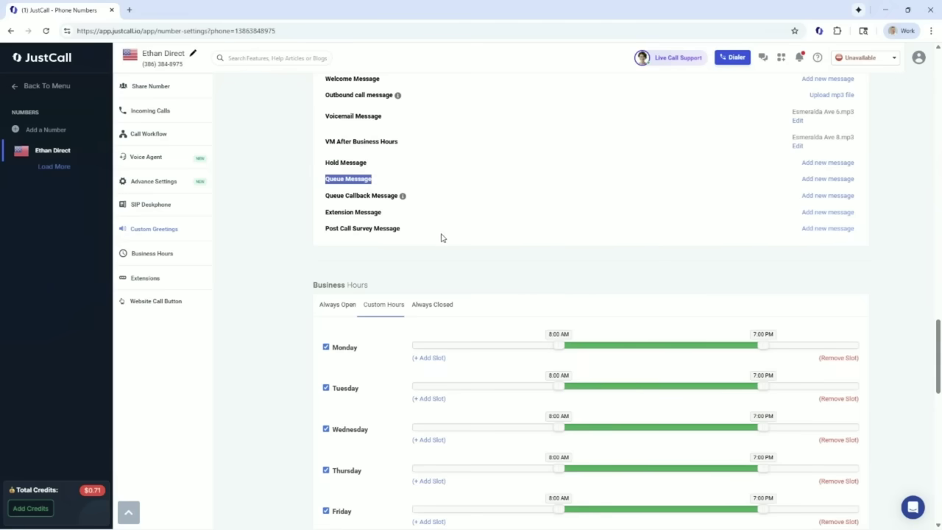
Examine the Extensions and website call button sections, and look back over the business hours and advanced call settings
scroll(438, 221, "down", 2)
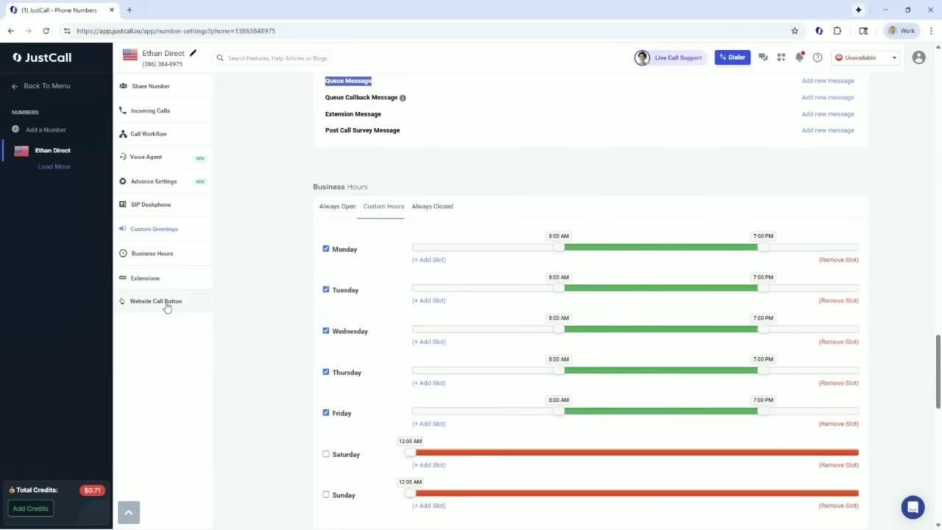
scroll(373, 328, "down", 7)
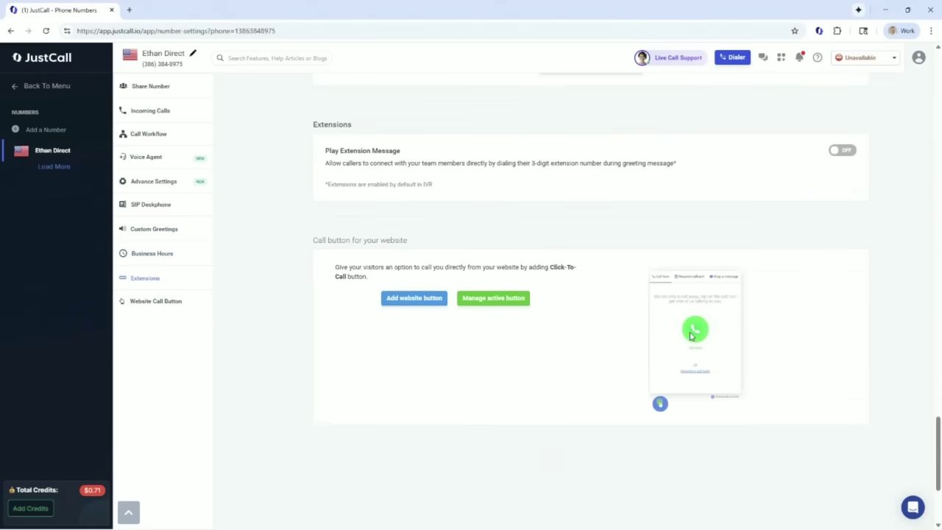
left_click(660, 403)
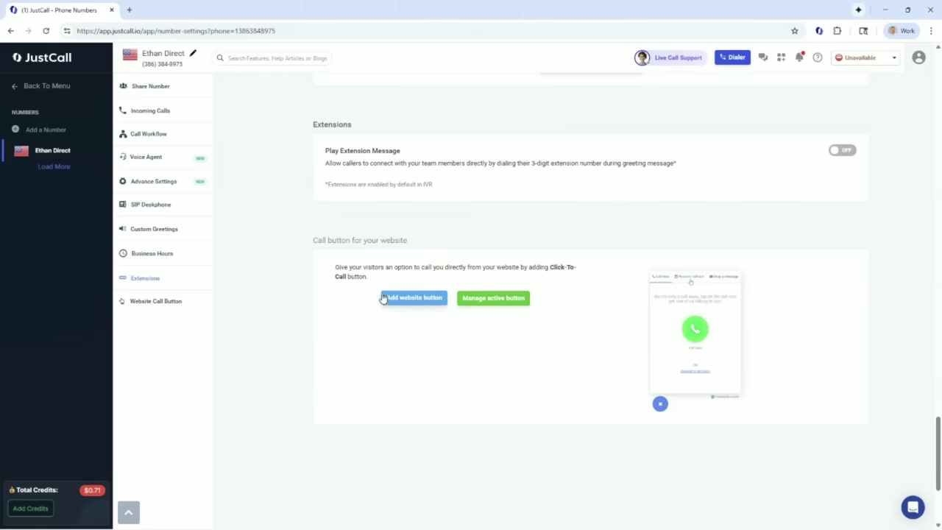
scroll(354, 288, "up", 1)
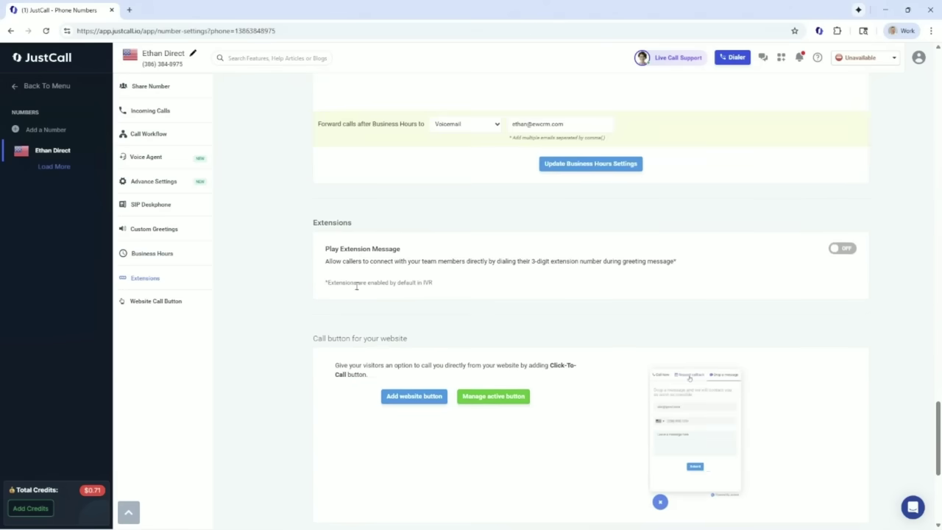
scroll(443, 339, "up", 6)
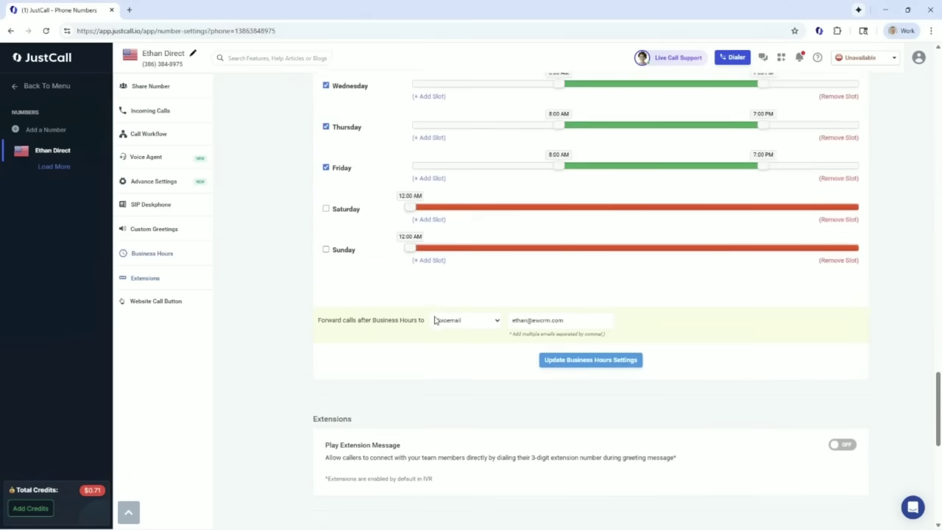
scroll(434, 321, "up", 10)
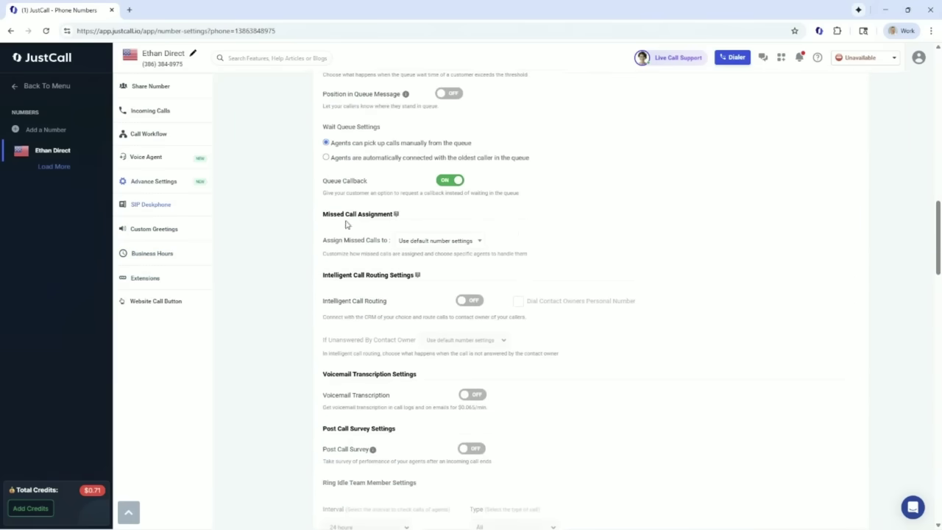
Return to the Phone Numbers list and reopen the settings of the direct line in its second row
left_click(44, 85)
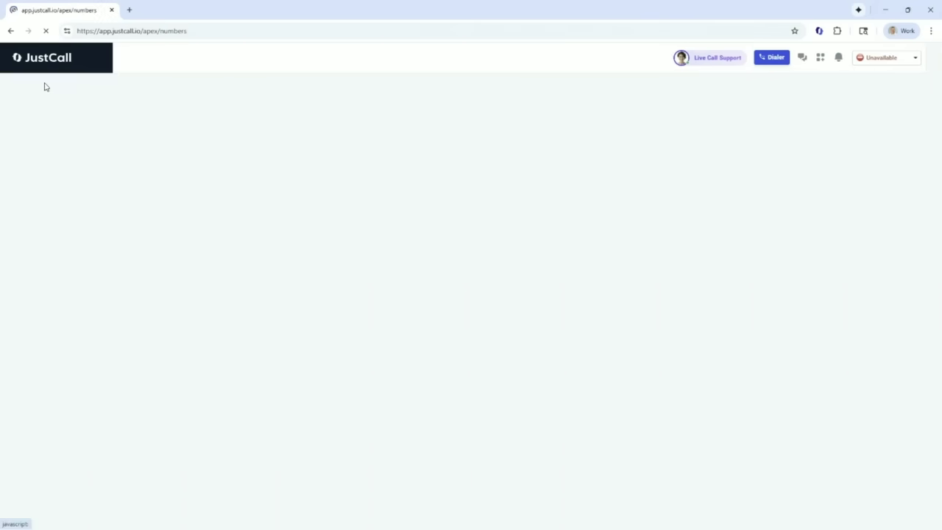
left_click(75, 143)
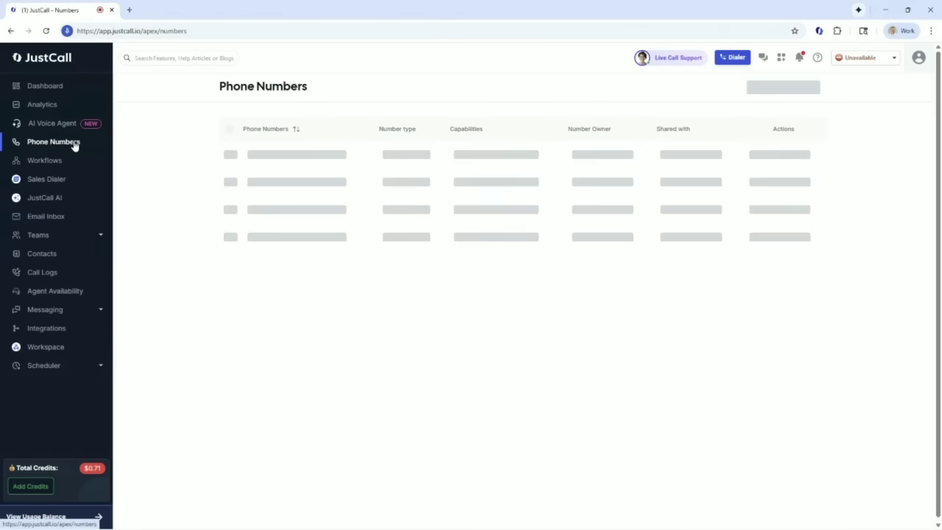
left_click(271, 196)
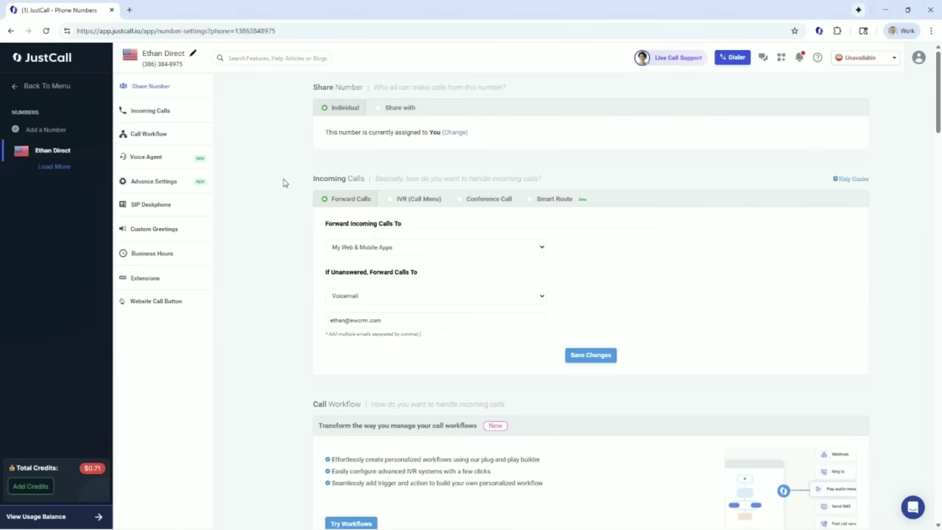
Leave the number's settings for the main menu and open the Dashboard
left_click(32, 91)
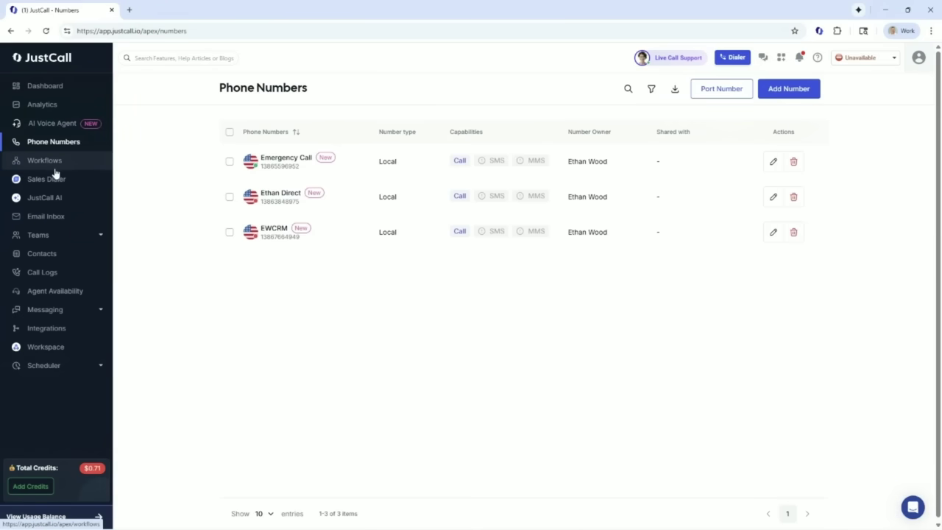
left_click(49, 92)
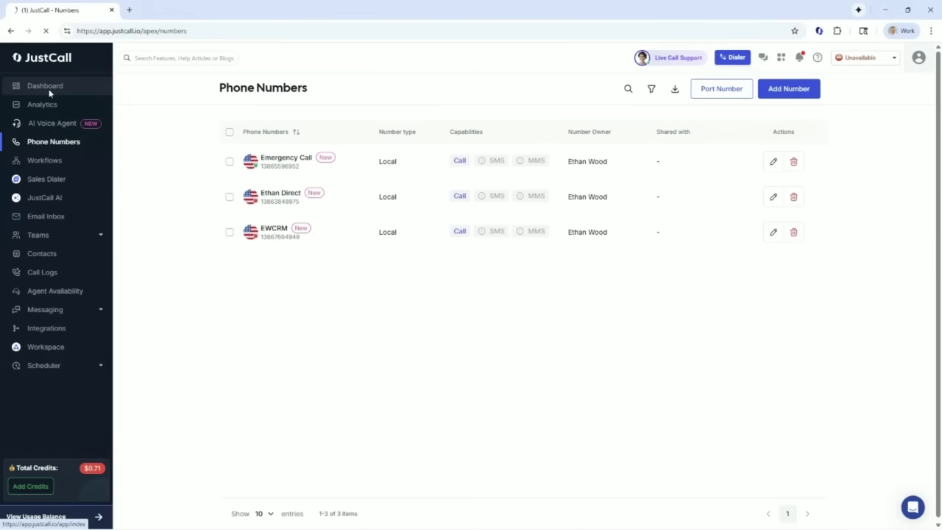